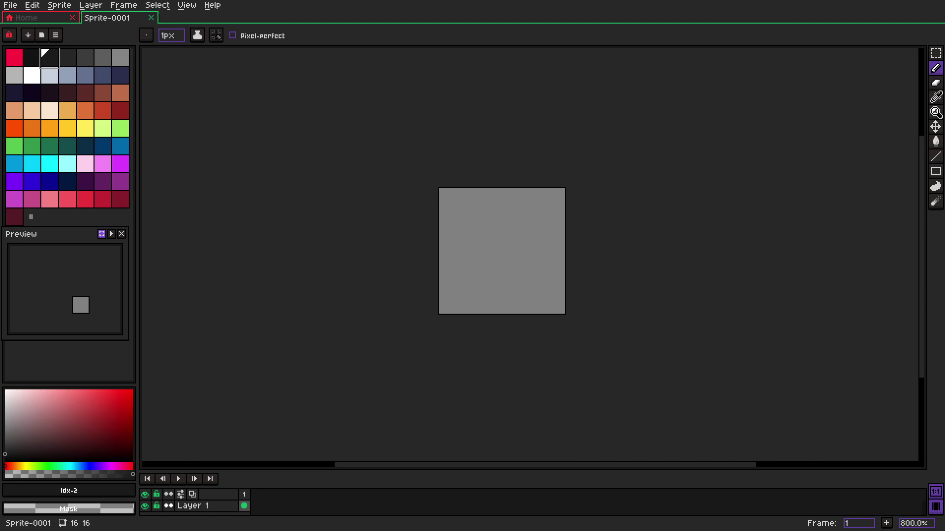
Open the grid settings and display the grid over the 16 × 16 sprite
click(187, 6)
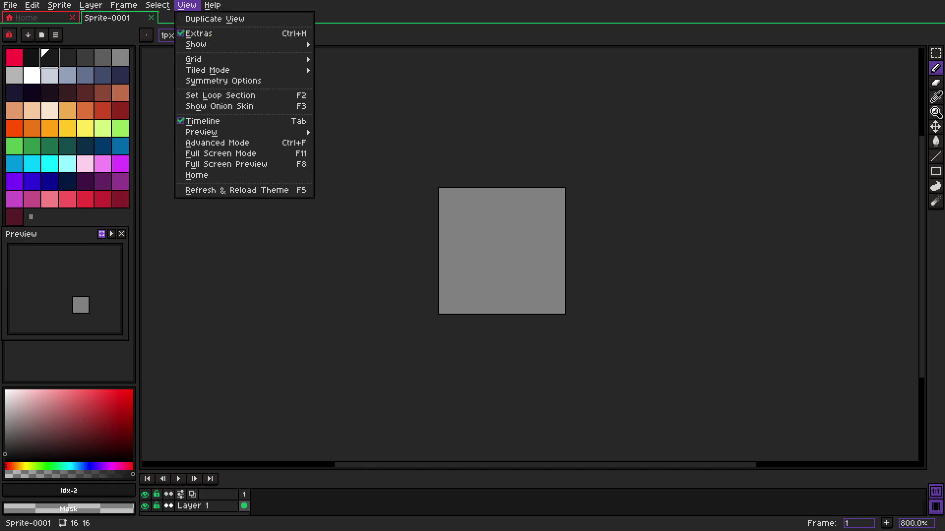
mouse_move(222, 60)
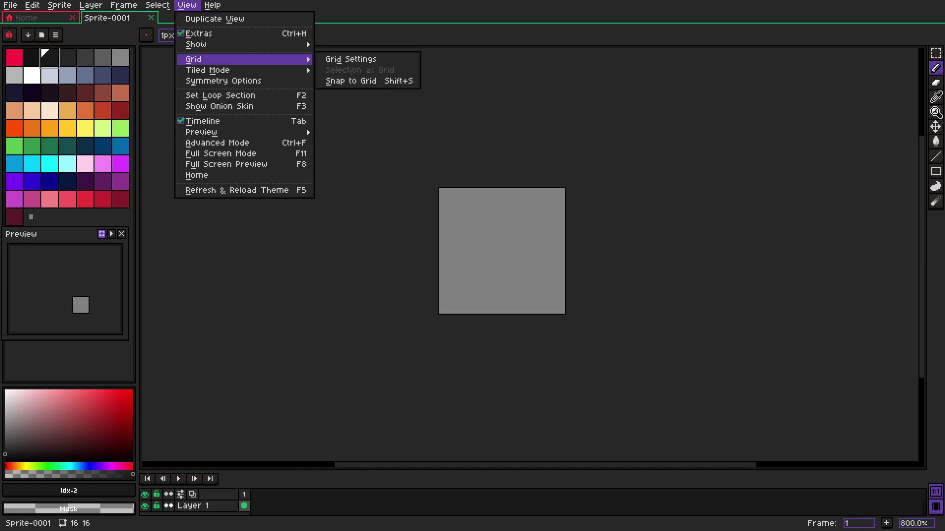
click(351, 59)
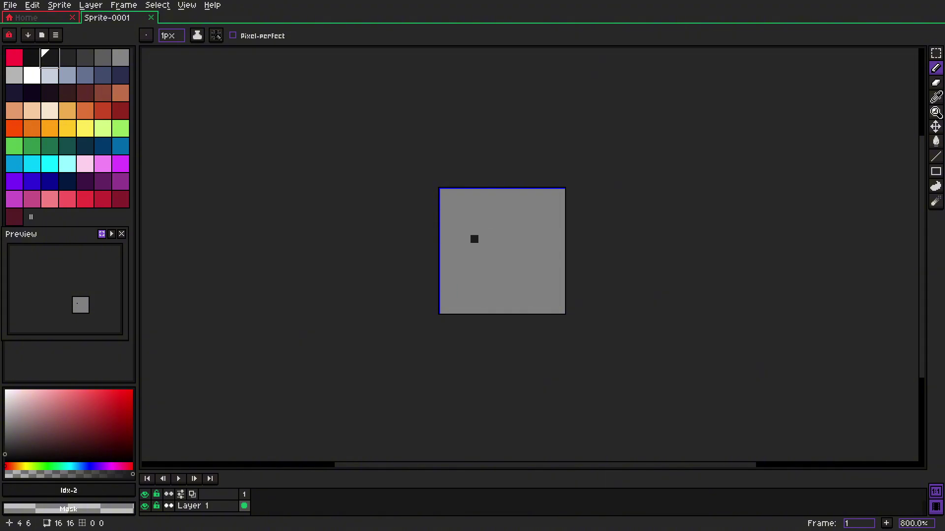
Undo the test pencil stroke and repeat the canvas with tiled mode in both axes
mouse_move(482, 255)
mouse_down()
mouse_move(443, 238)
mouse_move(443, 197)
mouse_move(482, 192)
mouse_move(566, 256)
mouse_up()
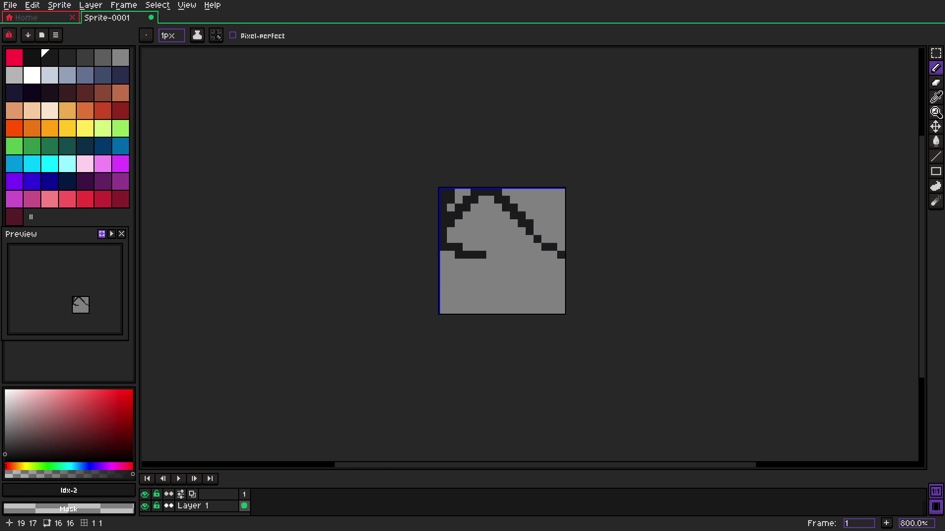
key(ctrl+z)
click(187, 6)
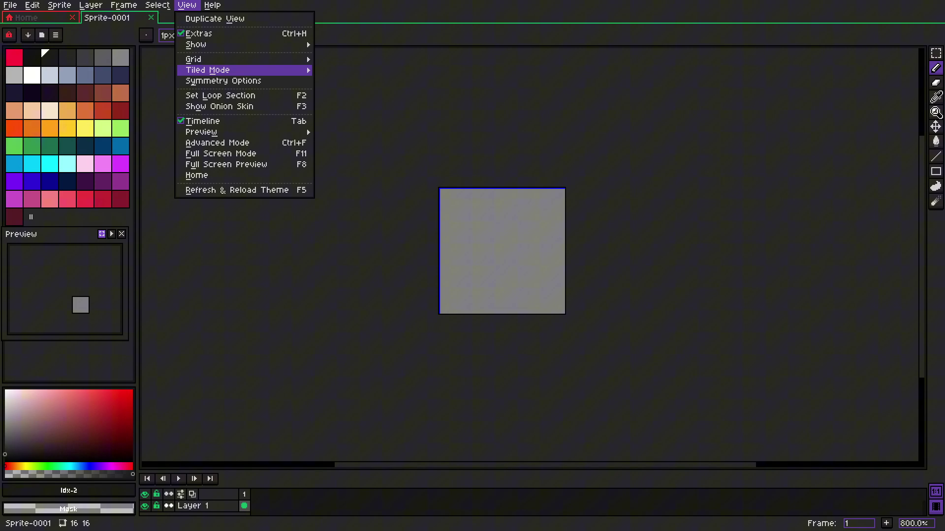
mouse_move(216, 70)
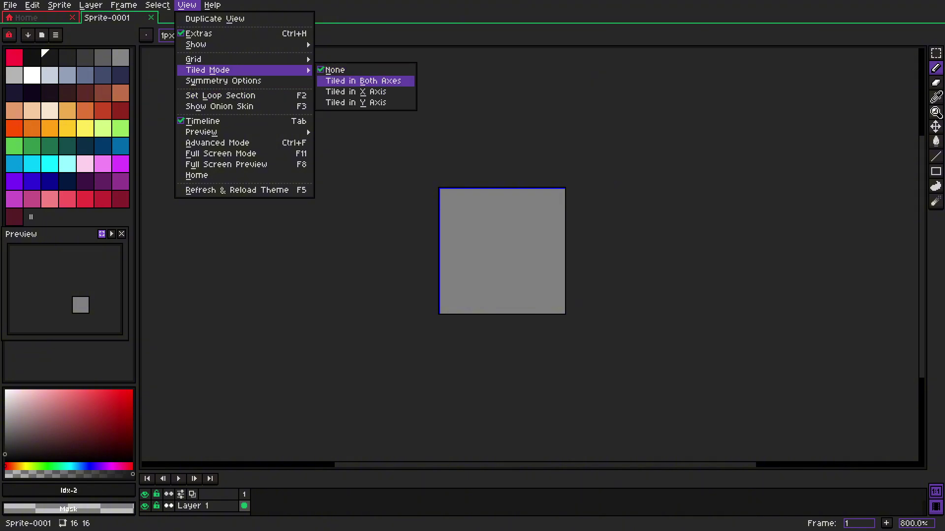
click(363, 81)
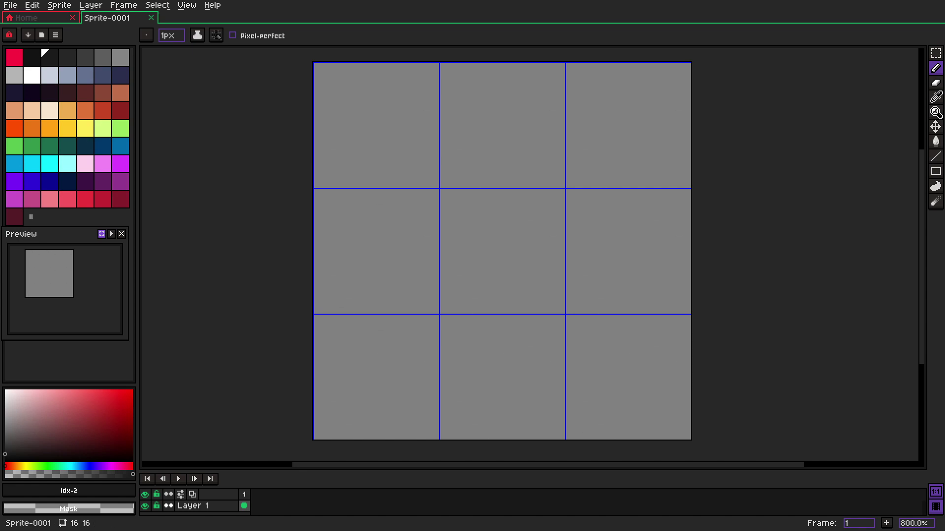
With pixel-perfect enabled, outline a rounded stone in the tile's middle and a smaller one touching its upper right
click(256, 36)
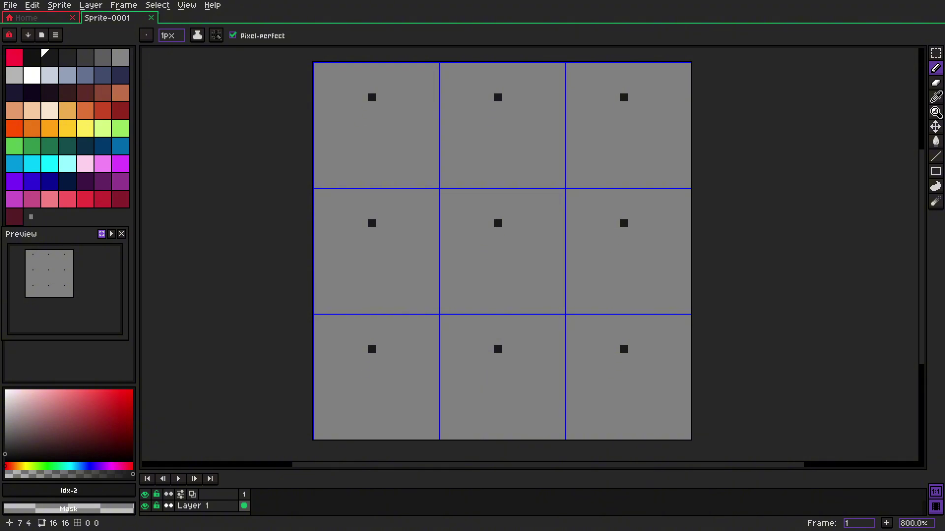
mouse_move(372, 98)
mouse_down()
mouse_move(349, 105)
mouse_move(333, 136)
mouse_move(356, 160)
mouse_move(388, 152)
mouse_move(403, 129)
mouse_move(380, 98)
mouse_up()
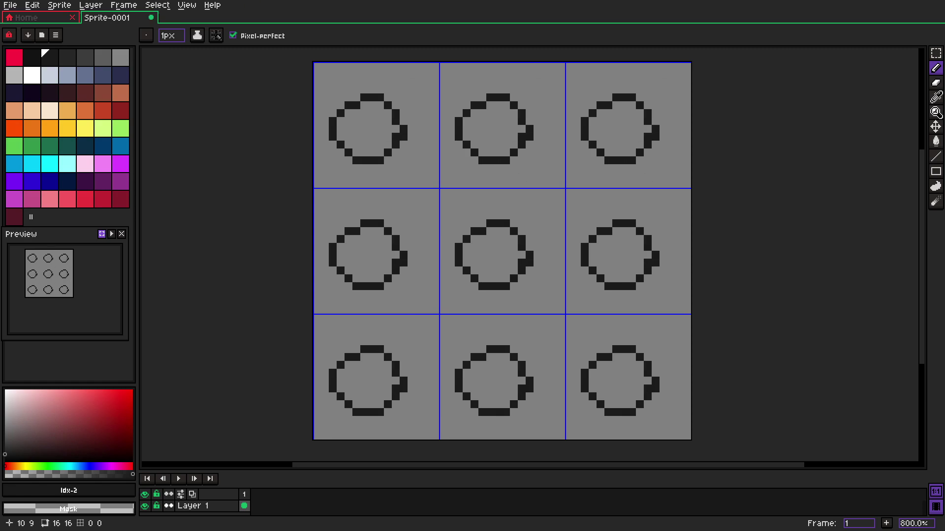
click(380, 90)
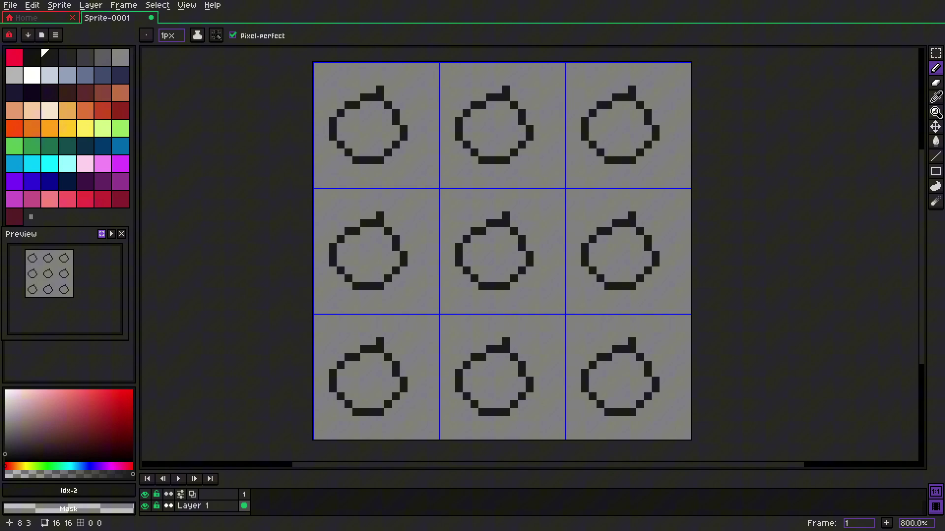
mouse_move(381, 90)
mouse_down()
mouse_move(419, 74)
mouse_move(436, 89)
mouse_move(436, 123)
mouse_move(412, 121)
mouse_up()
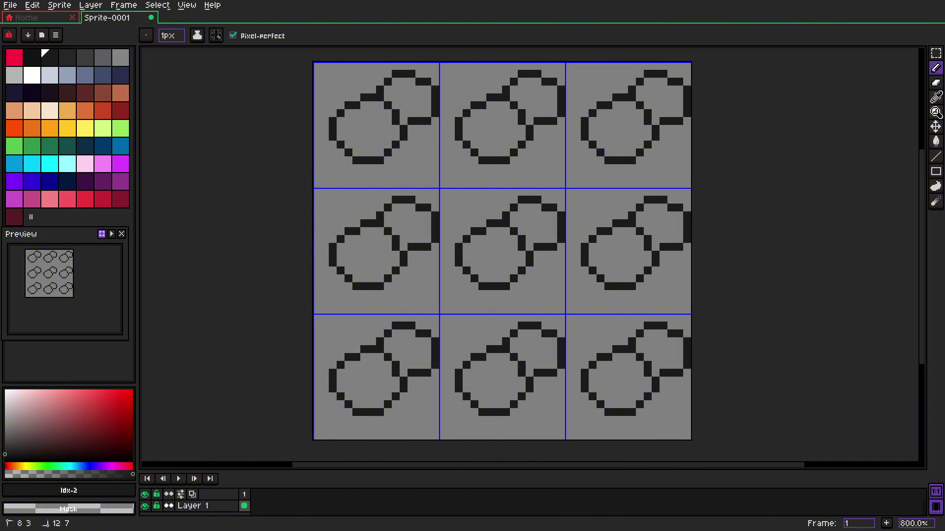
right_click(412, 121)
click(411, 129)
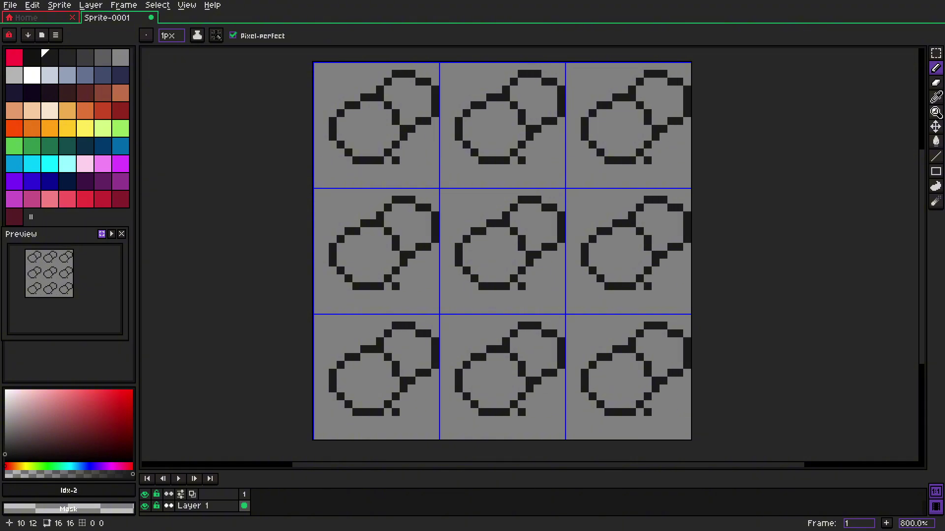
Outline a third stone at lower right and more stones across the tile borders so the pattern wraps seamlessly
mouse_move(388, 169)
mouse_down()
mouse_move(422, 175)
mouse_move(436, 167)
mouse_move(443, 149)
mouse_move(435, 129)
mouse_up()
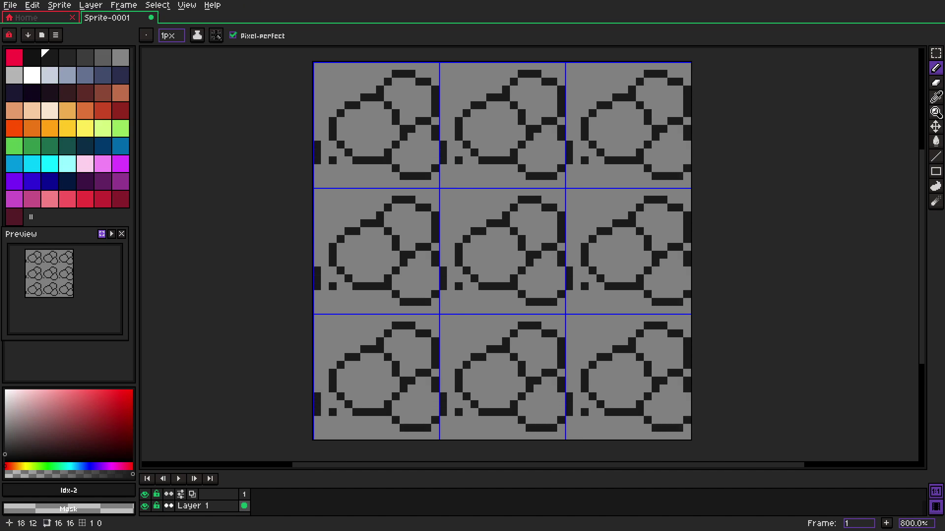
click(435, 176)
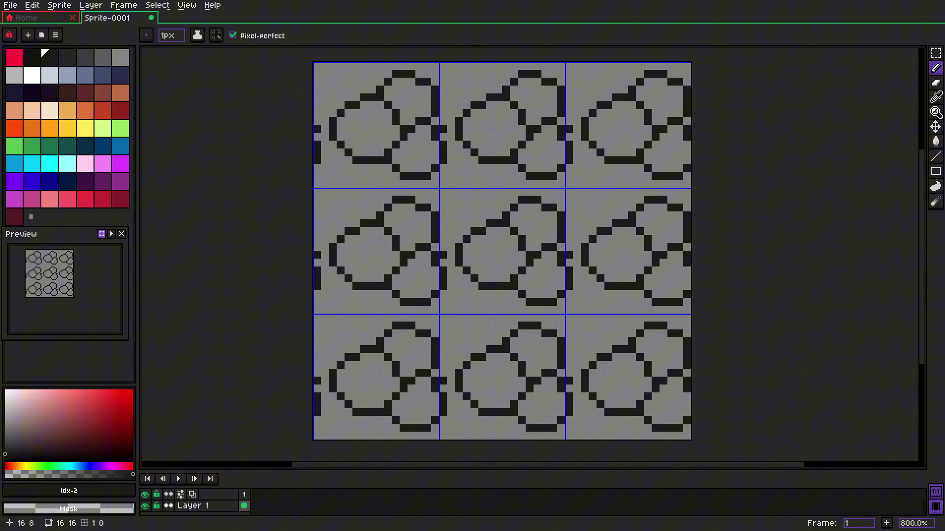
drag(568, 223, 593, 231)
drag(576, 278, 585, 278)
mouse_move(482, 168)
mouse_down()
mouse_move(427, 184)
mouse_move(435, 208)
mouse_up()
right_click(467, 208)
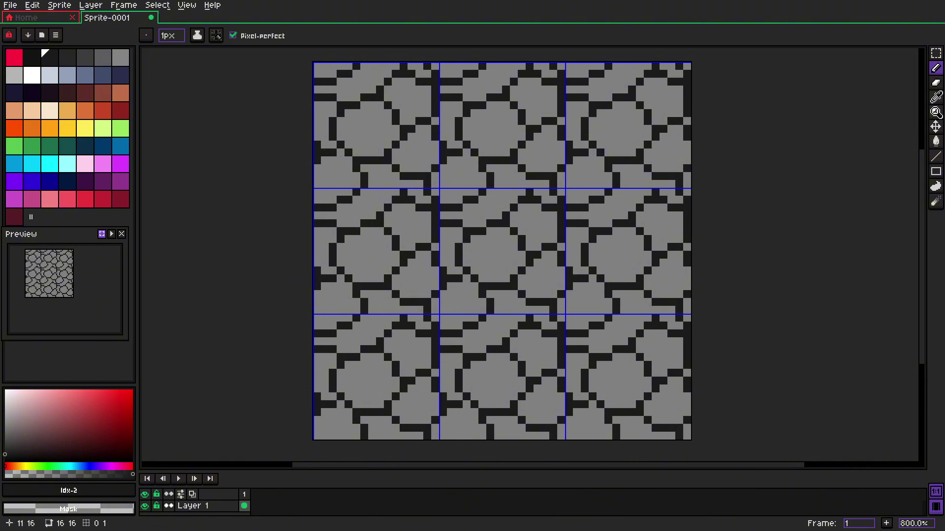
Darken the small enclosed gap near the tile's lower-right corner and erase its edge pixels to enlarge the neighbouring stones
mouse_move(522, 318)
mouse_down()
mouse_move(530, 311)
mouse_move(547, 326)
mouse_move(529, 318)
mouse_up()
click(538, 319)
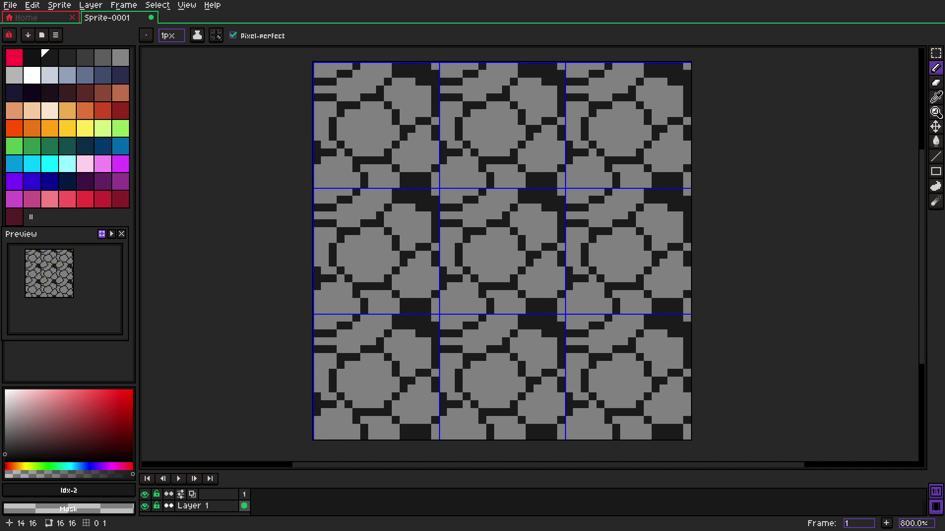
right_click(530, 311)
right_click(530, 318)
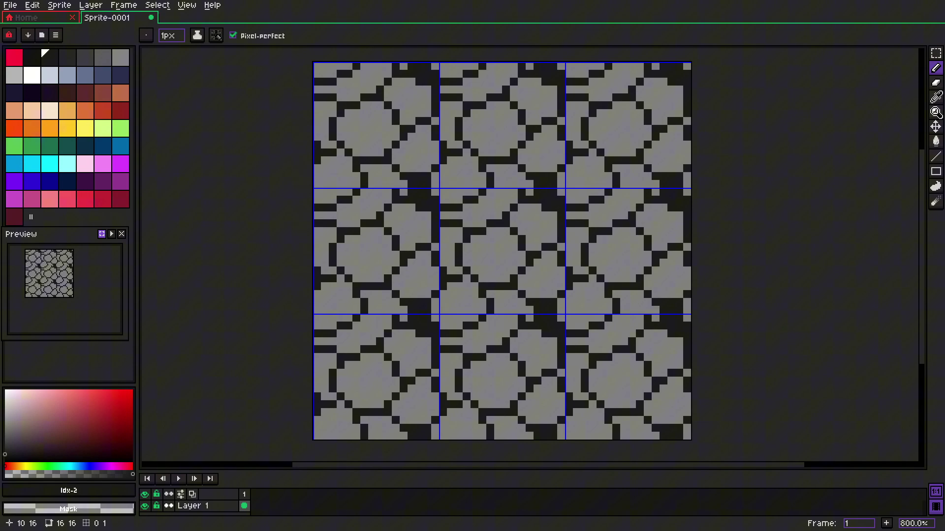
right_click(522, 318)
right_click(428, 184)
right_click(428, 193)
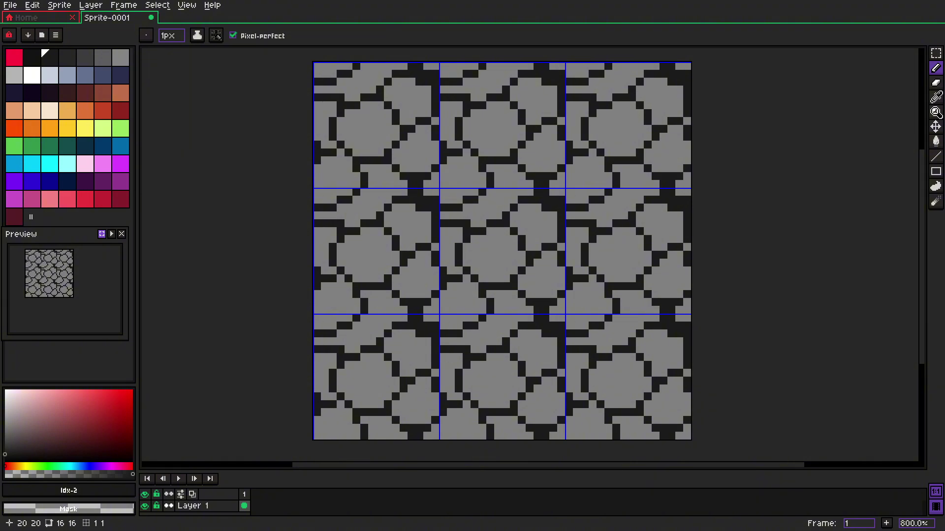
right_click(436, 200)
Thicken the dark joints where stones meet, filling the narrow leftover slivers along the tile's left side and bottom
click(460, 145)
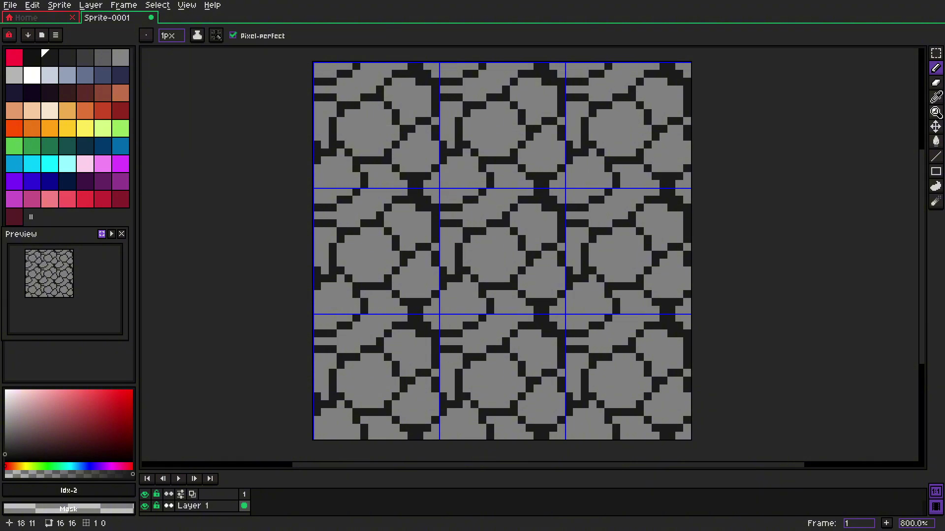
click(451, 145)
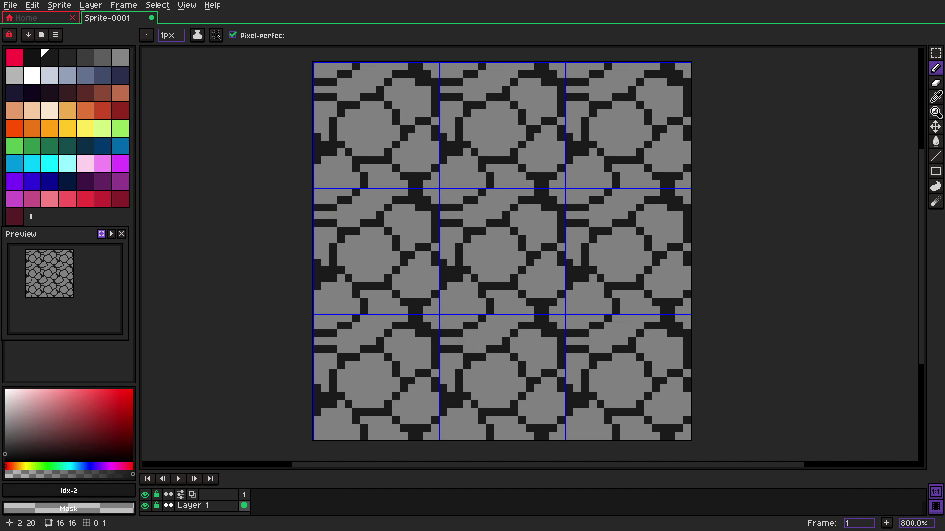
drag(443, 342, 507, 334)
click(491, 295)
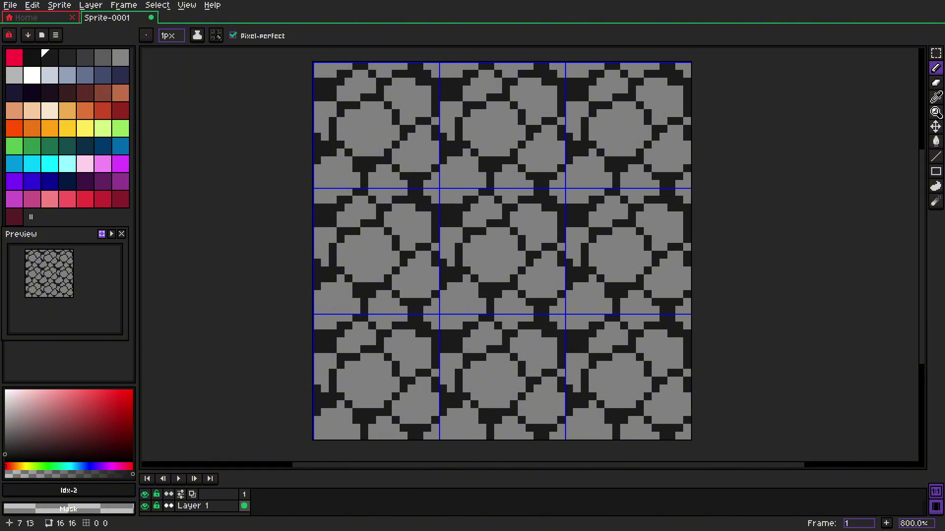
click(452, 263)
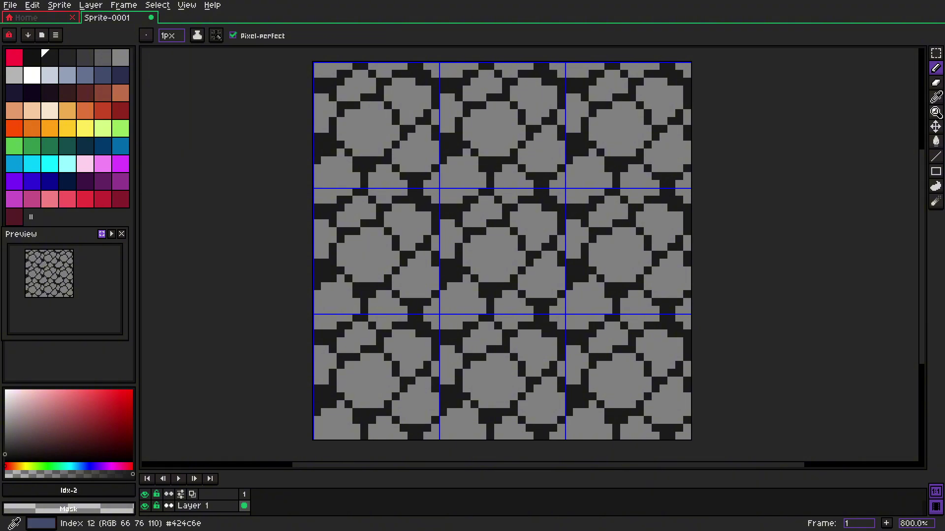
Fill all the stones with a muted dark blue of hue 232, saturation 18 and lightness 25
click(120, 75)
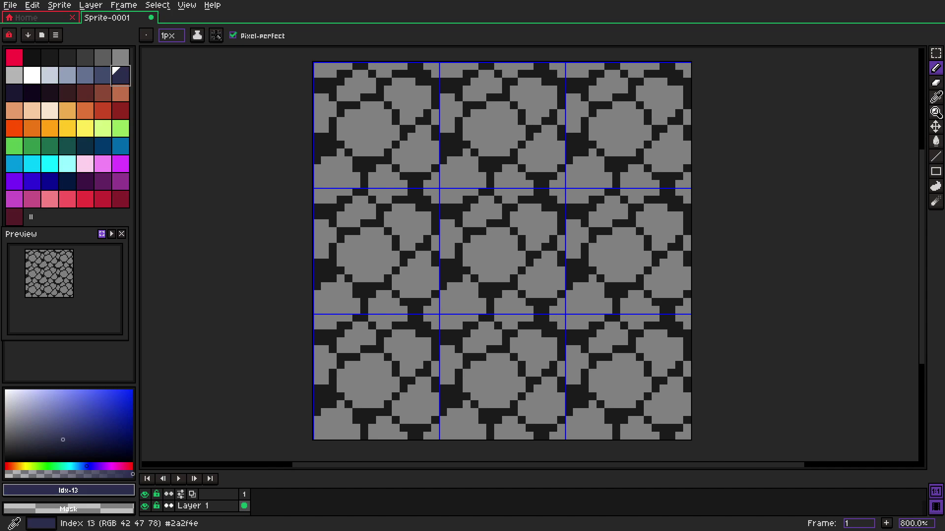
click(69, 491)
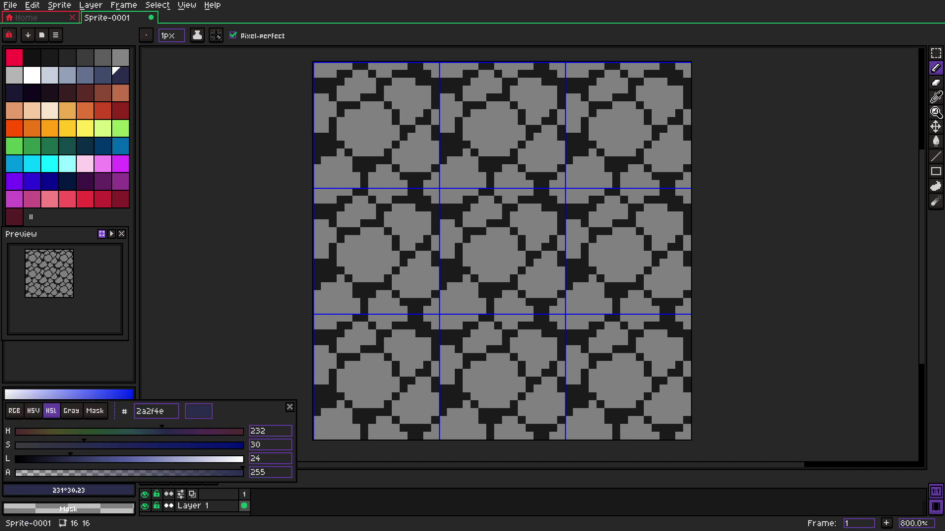
mouse_move(83, 446)
mouse_down()
mouse_move(57, 446)
mouse_move(73, 460)
mouse_up()
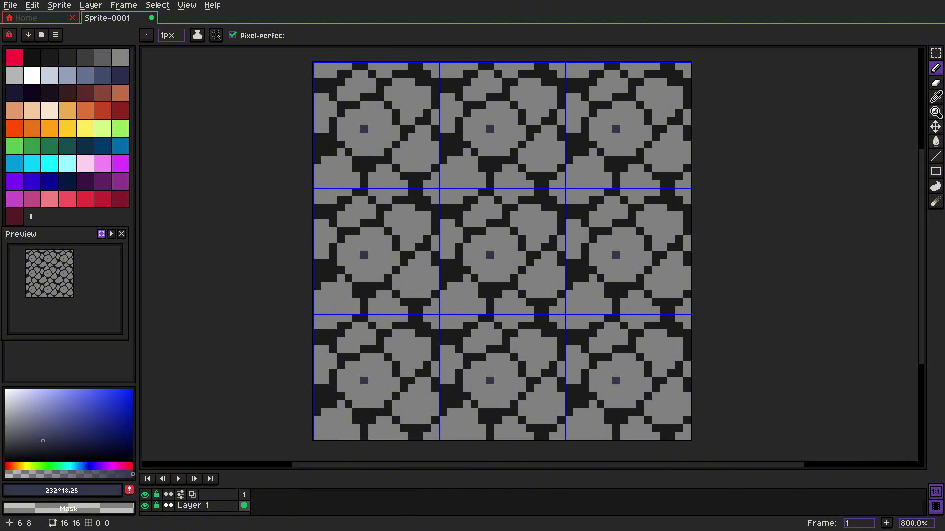
key(g)
click(374, 138)
click(409, 227)
click(416, 273)
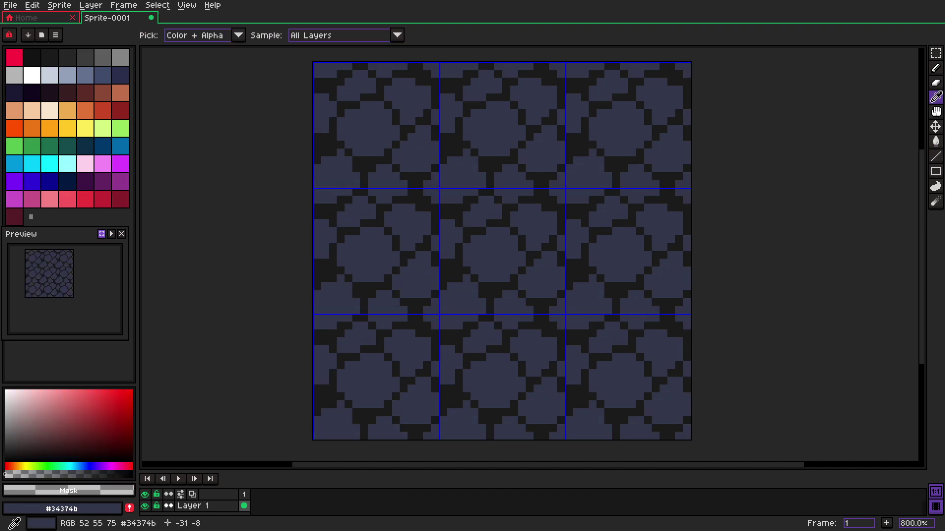
Sample the stone blue as the foreground colour and raise its lightness to 35
click(490, 264)
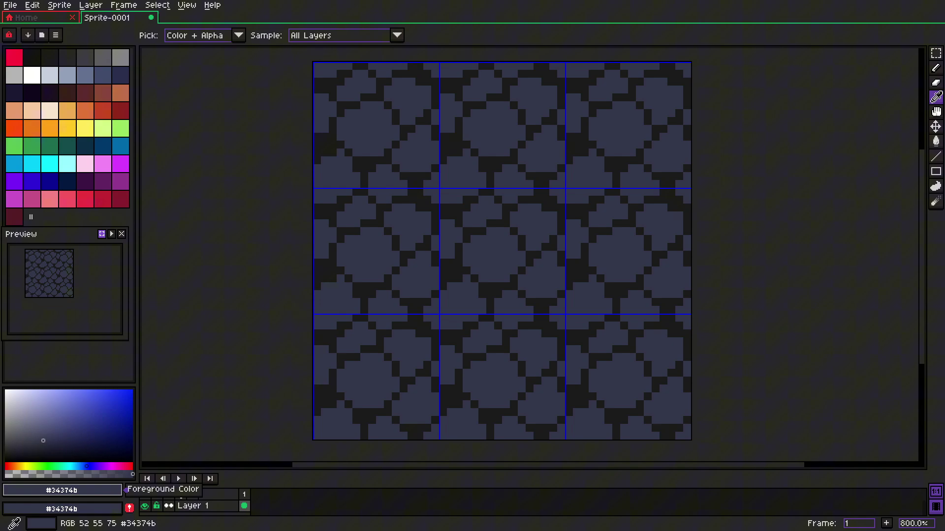
click(62, 491)
click(51, 411)
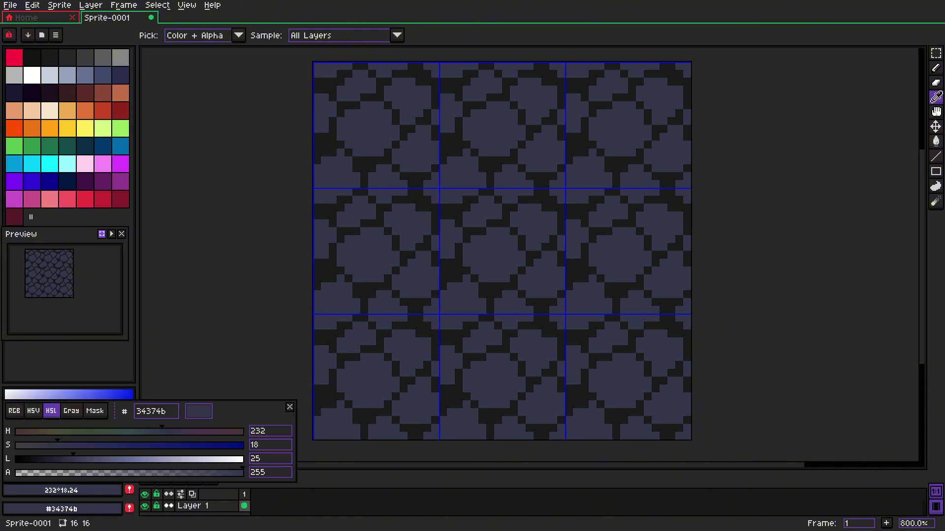
drag(73, 459, 96, 460)
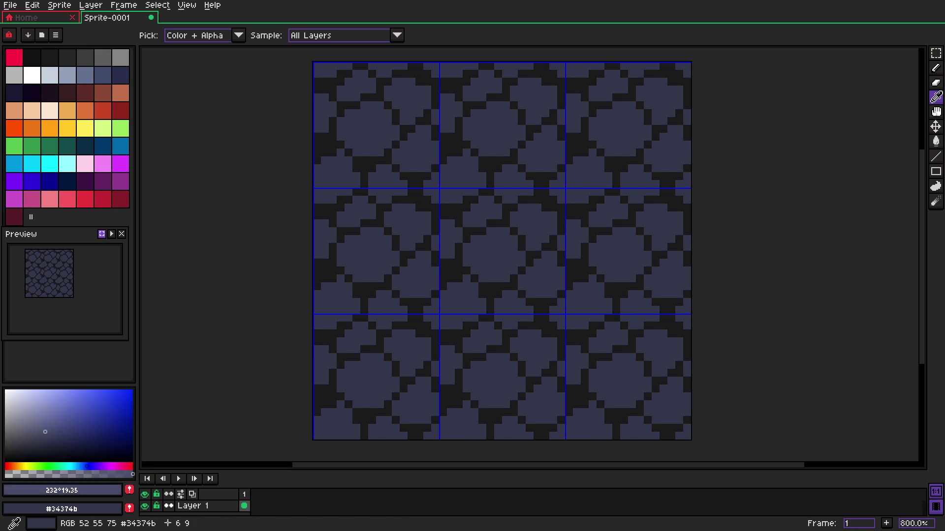
Paint a lighter highlight over most of the central stone without pixel-perfect, leaving its lower-right edge dark
key(b)
drag(475, 270, 491, 263)
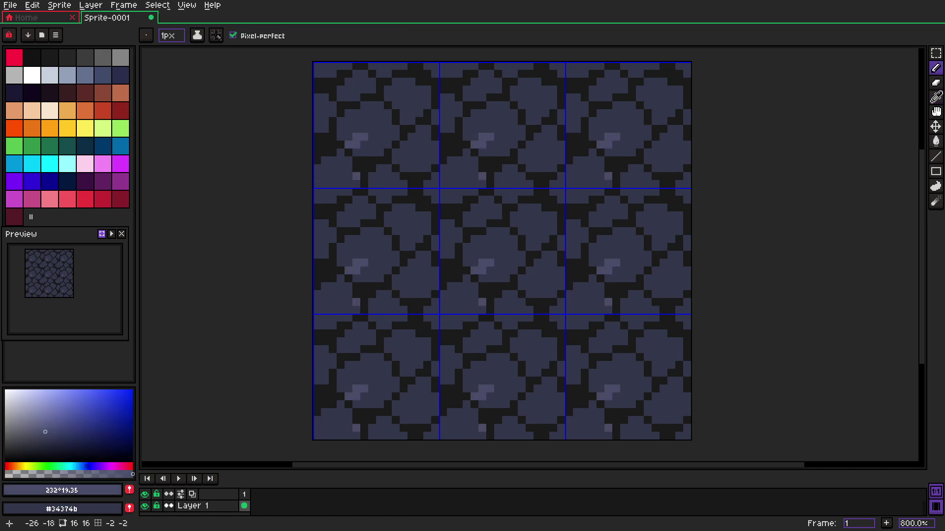
click(258, 35)
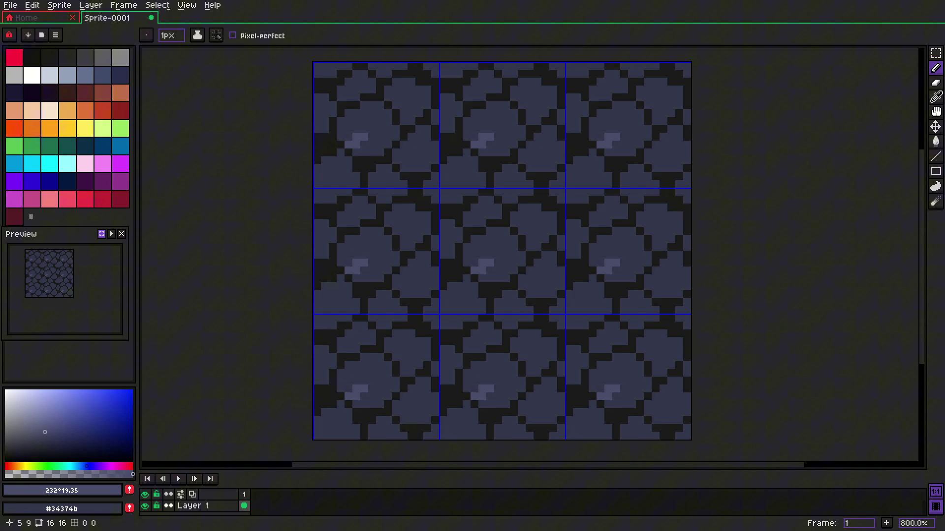
click(491, 255)
mouse_move(490, 255)
mouse_down()
mouse_move(498, 262)
mouse_move(514, 254)
mouse_move(513, 239)
mouse_move(483, 247)
mouse_move(482, 239)
mouse_move(474, 255)
mouse_move(466, 247)
mouse_move(506, 231)
mouse_up()
click(490, 232)
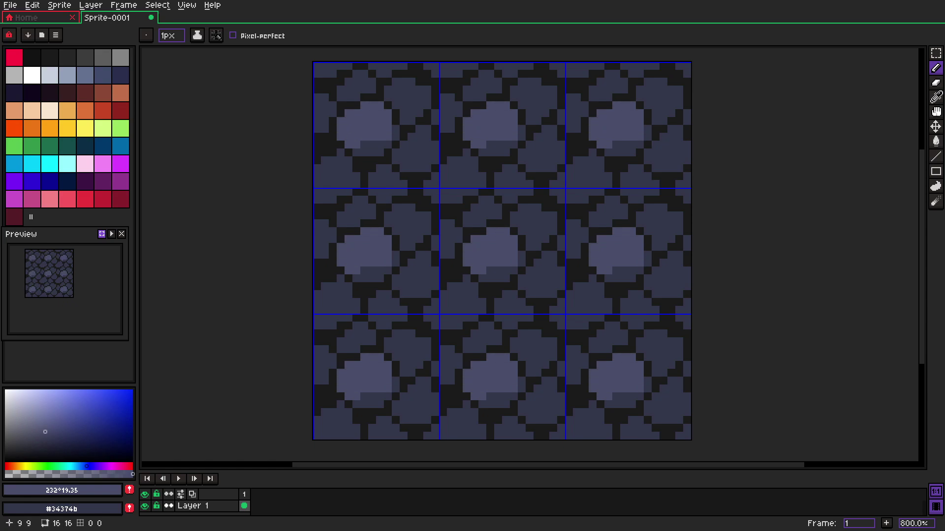
Refine the highlight's lower edge on the central stone, alternating between the dark blue #34374b and the lighter #484d6a
alt+click(490, 262)
click(482, 270)
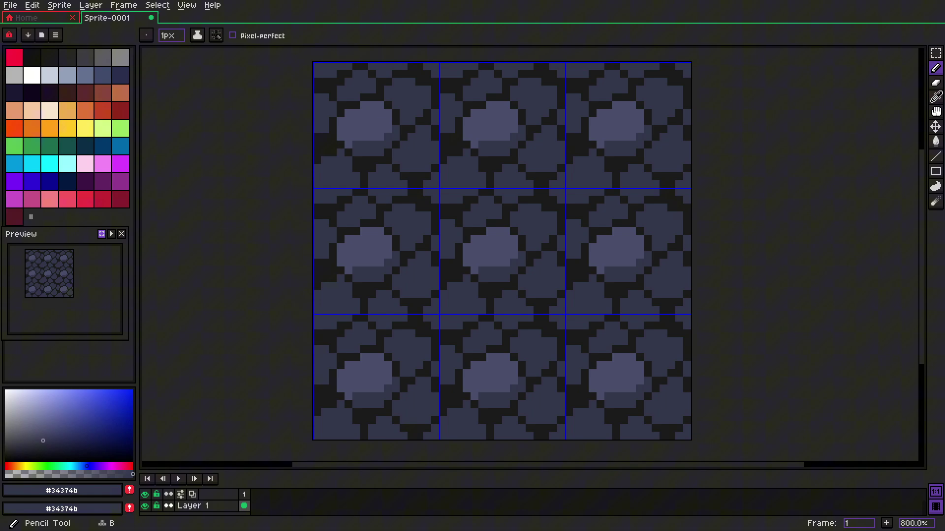
click(475, 270)
alt+click(490, 263)
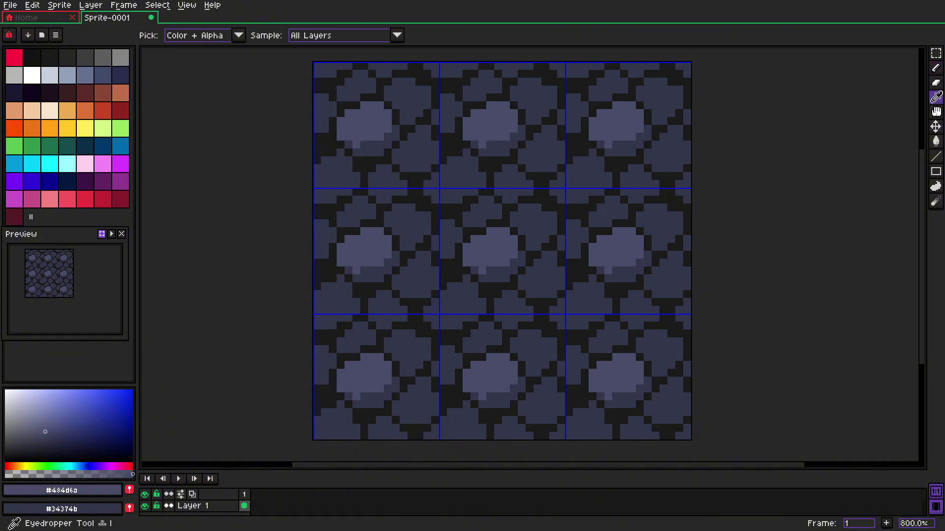
drag(490, 271, 499, 271)
click(537, 294)
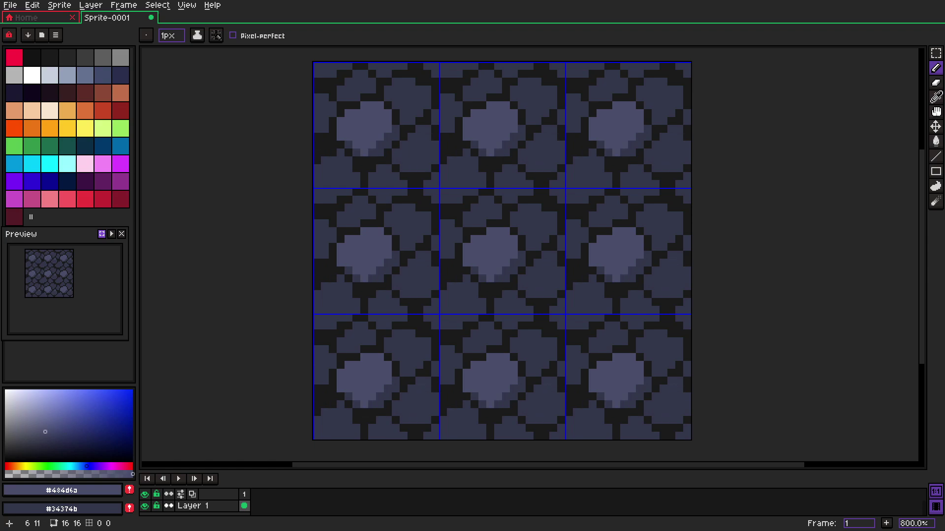
Paint a #484d6a highlight over the upper-right stone and refine its shaded lower-right edge with the dark blue #34374b
click(404, 169)
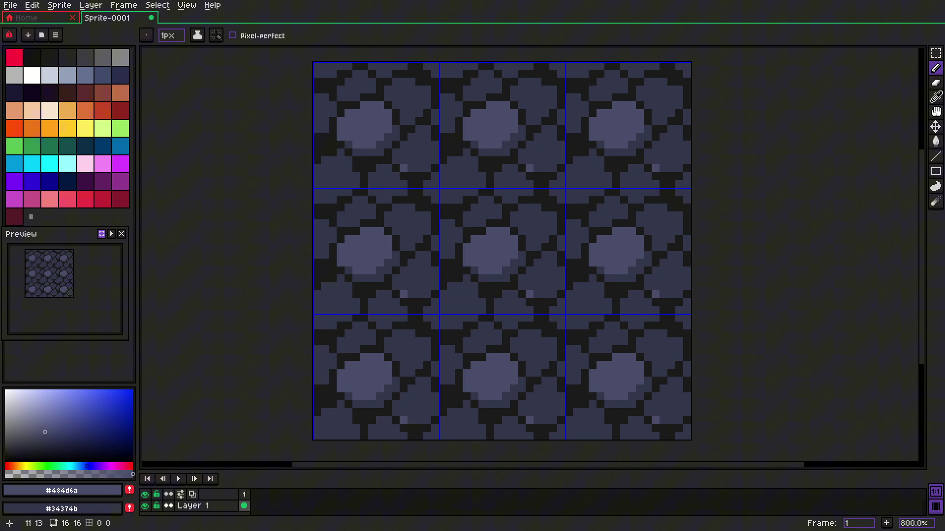
key(i)
key(b)
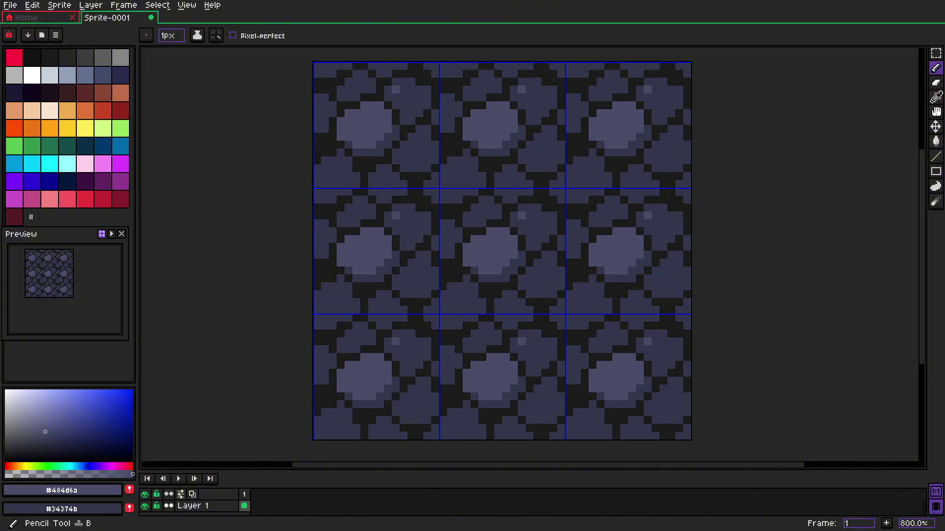
mouse_move(387, 89)
mouse_down()
mouse_move(427, 97)
mouse_move(408, 98)
mouse_move(404, 113)
mouse_up()
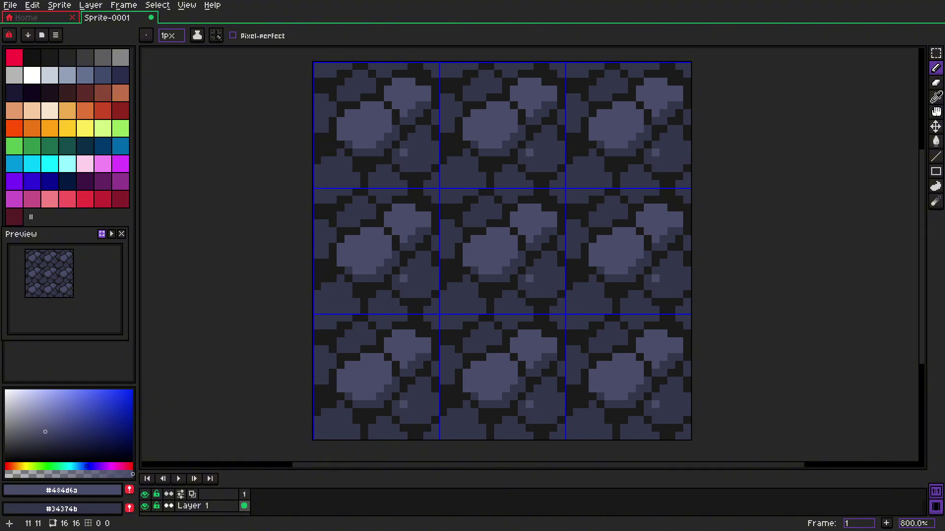
key(i)
click(553, 231)
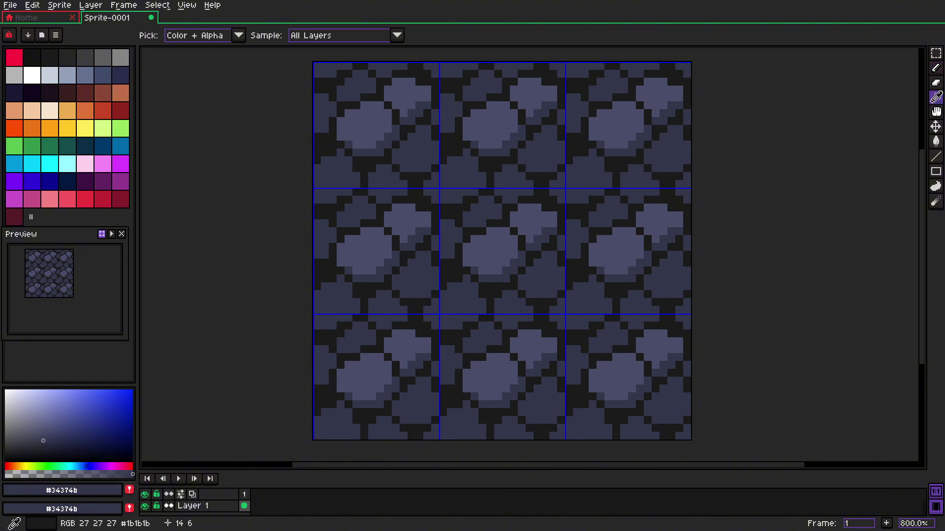
key(b)
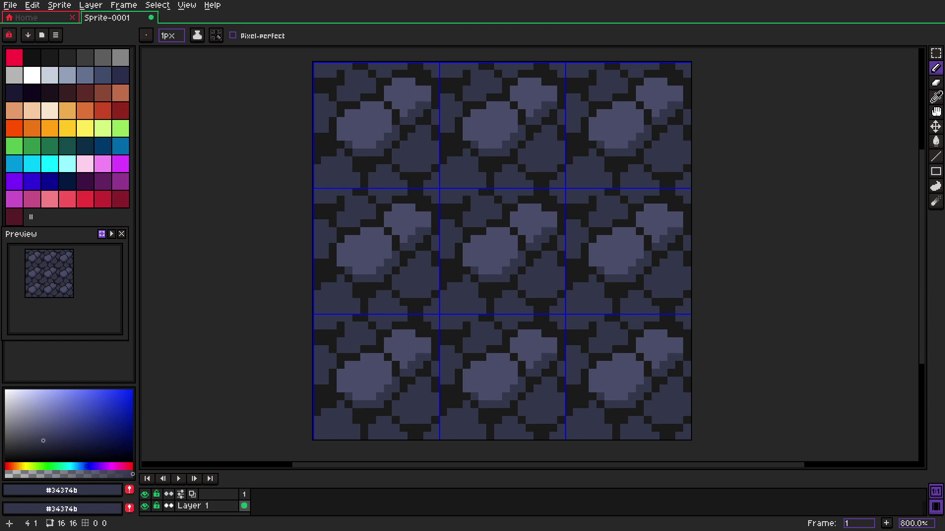
click(372, 357)
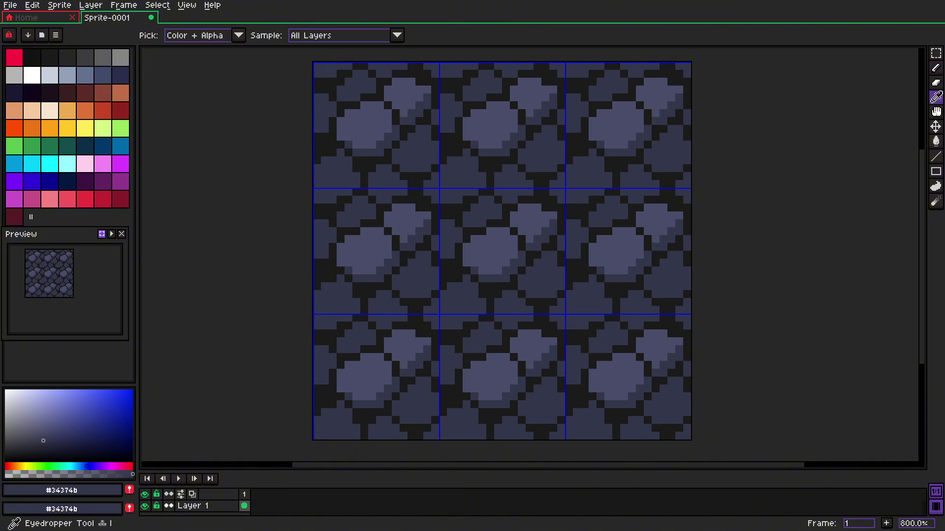
Sample the lighter blue #484d6a and paint highlights on the small upper-left stone, the side-edge stone and the bottom middle stone
alt+click(530, 232)
mouse_move(482, 201)
mouse_down()
mouse_move(467, 224)
mouse_move(498, 209)
mouse_move(499, 177)
mouse_move(507, 184)
mouse_up()
mouse_move(514, 176)
mouse_down()
mouse_move(522, 184)
mouse_move(514, 169)
mouse_move(530, 185)
mouse_up()
mouse_move(577, 224)
mouse_down()
mouse_move(562, 240)
mouse_move(570, 247)
mouse_up()
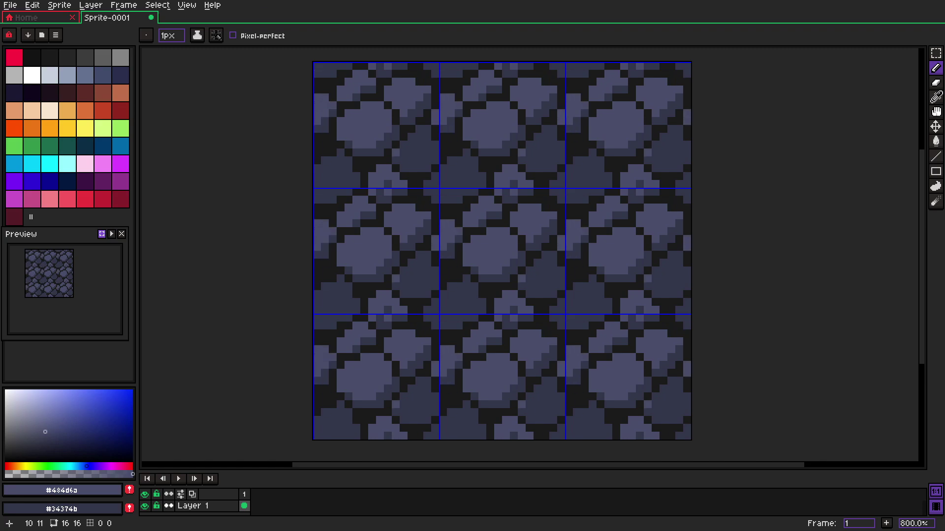
Paint #484d6a highlights over the lower-right and lower-left stones, keeping their lower-right edges dark
mouse_move(522, 279)
mouse_down()
mouse_move(553, 271)
mouse_move(530, 271)
mouse_up()
mouse_move(467, 279)
mouse_down()
mouse_move(427, 310)
mouse_move(475, 286)
mouse_up()
click(514, 310)
click(452, 319)
click(467, 311)
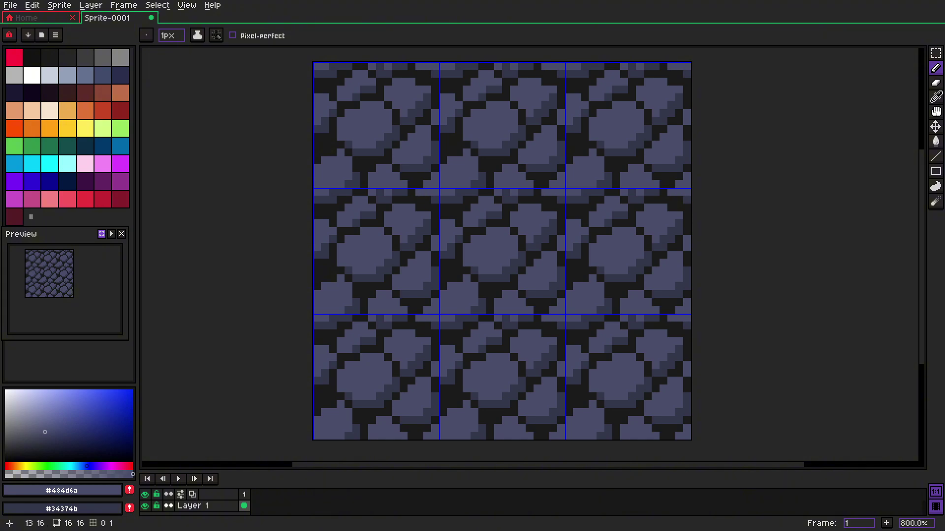
Set the foreground colour to a brighter blue with hue 231, saturation 23 and lightness 47 for the pencil
key(i)
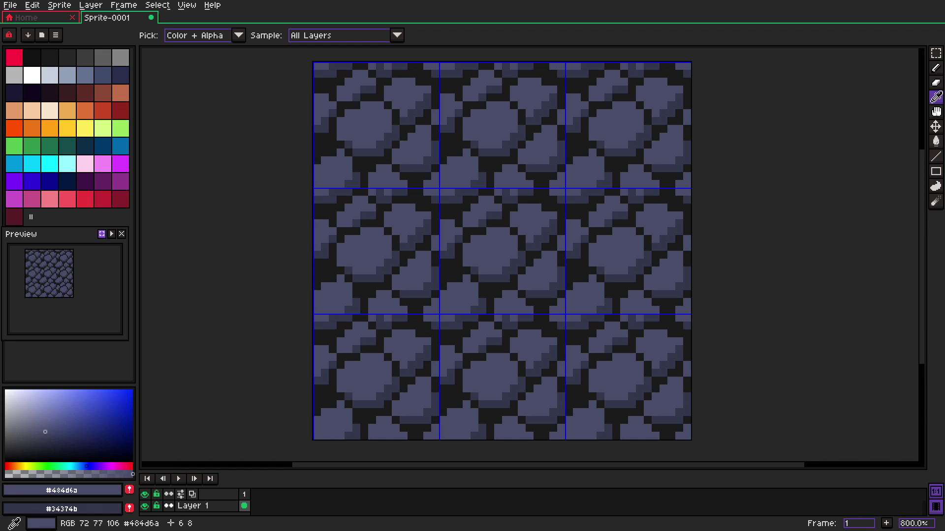
click(62, 490)
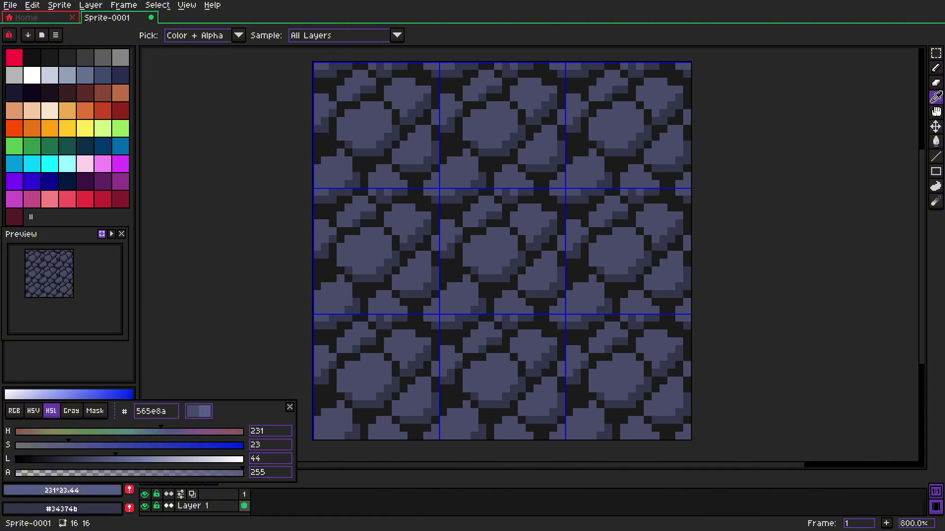
key(b)
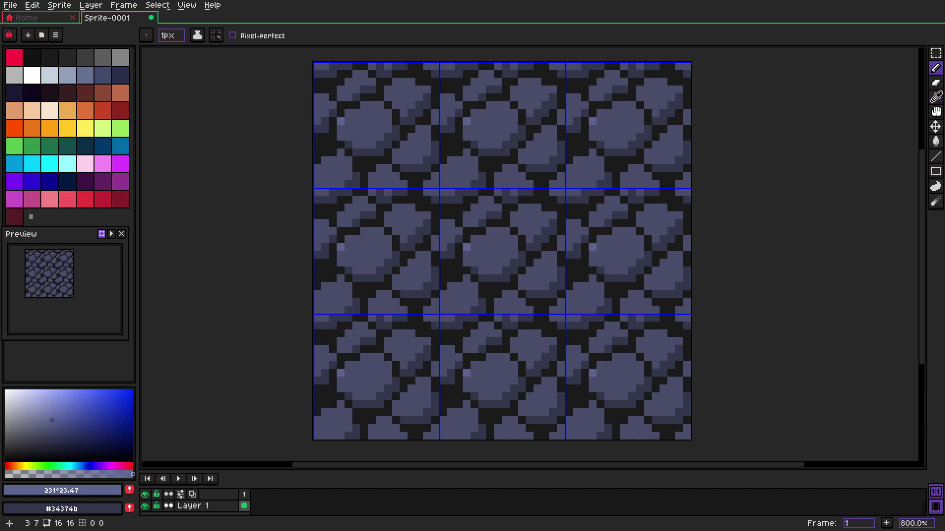
Paint bright, dithered highlights on the upper-left sides of the central stone, the side-edge stone and the small upper-left stone
mouse_move(467, 247)
mouse_down()
mouse_move(467, 255)
mouse_move(482, 240)
mouse_move(514, 231)
mouse_up()
click(482, 255)
click(490, 247)
click(435, 240)
mouse_move(443, 231)
mouse_down()
mouse_move(483, 200)
mouse_move(483, 208)
mouse_up()
Paint bright, dithered highlights on the upper-left sides of the upper-right and lower-left stones
drag(514, 224, 537, 208)
drag(522, 223, 592, 153)
click(522, 231)
drag(593, 152, 600, 168)
drag(601, 169, 584, 176)
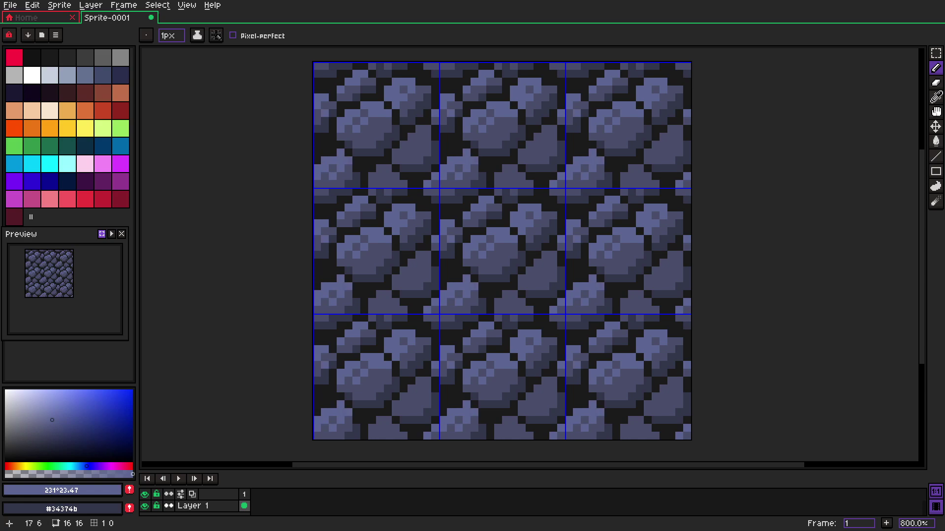
Highlight the bottom middle and lower-right stones in bright blue, breaking up the lower-right stone's highlight with #484d6a pixels
drag(513, 169, 498, 176)
click(521, 176)
mouse_move(498, 176)
mouse_down()
mouse_move(545, 145)
mouse_move(545, 130)
mouse_move(538, 153)
mouse_up()
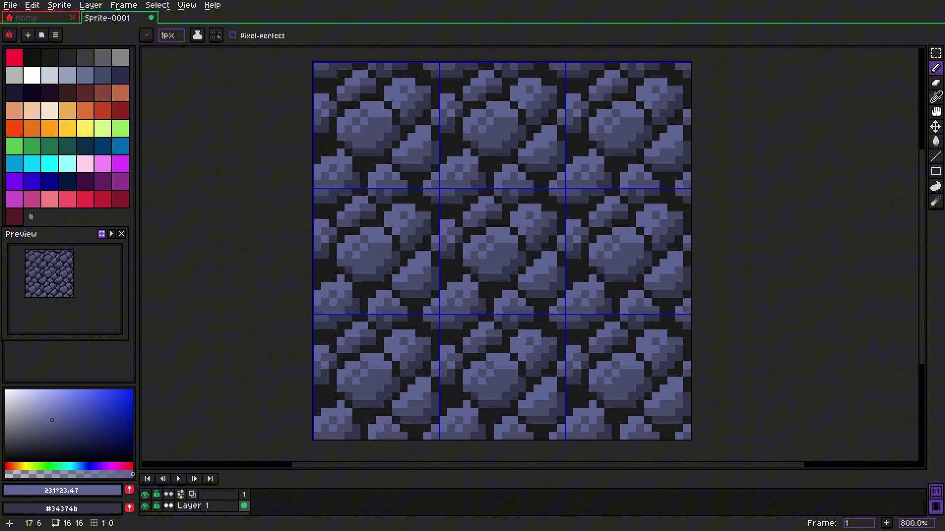
alt+click(399, 287)
click(412, 271)
click(419, 263)
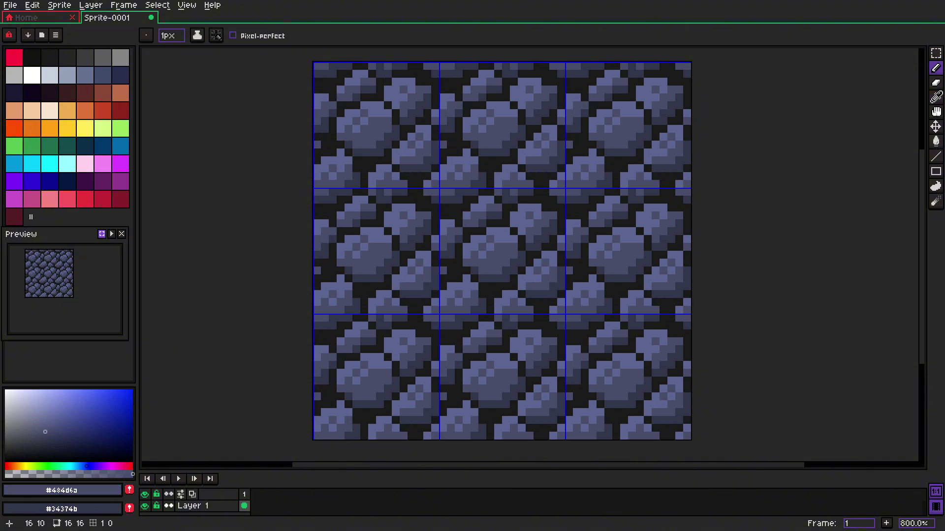
Examine the repeating stone pattern at smaller and larger magnifications
key(i)
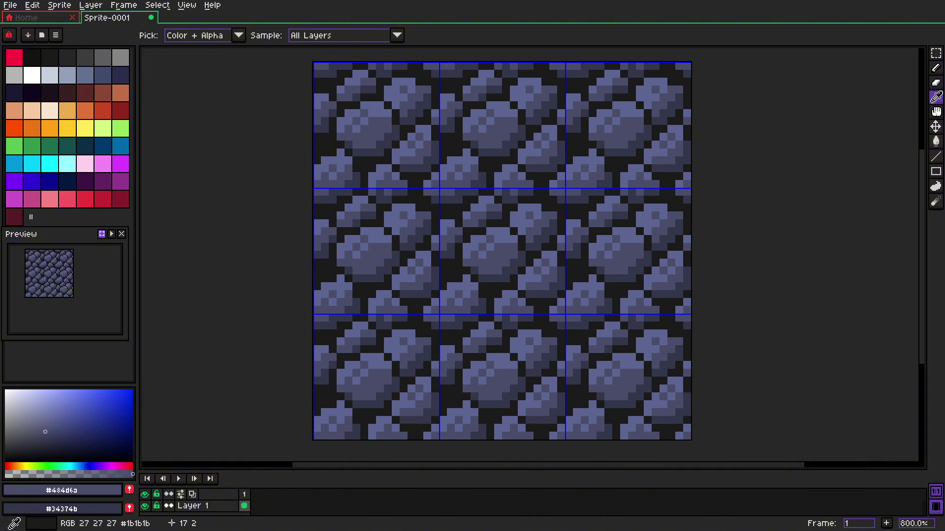
scroll(502, 251, down, 4)
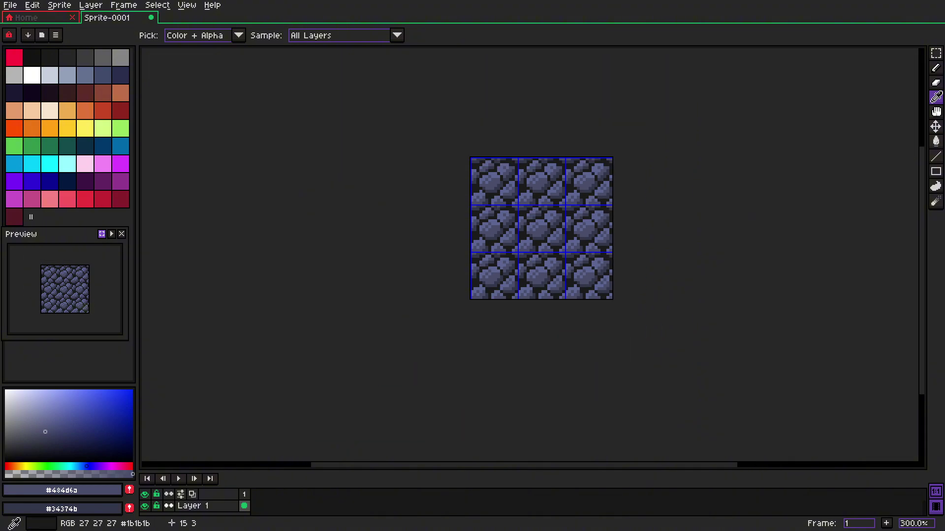
scroll(458, 178, down, 1)
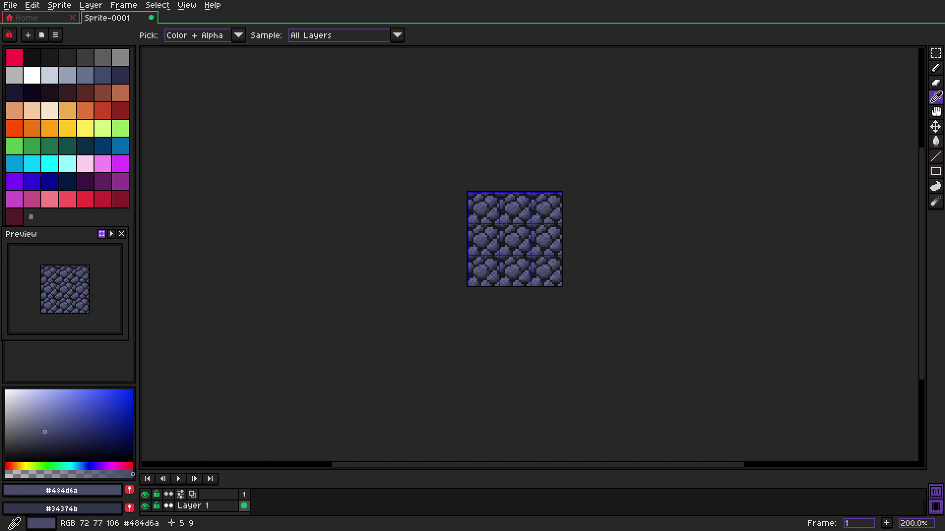
scroll(475, 200, up, 5)
scroll(525, 234, up, 1)
scroll(525, 234, down, 1)
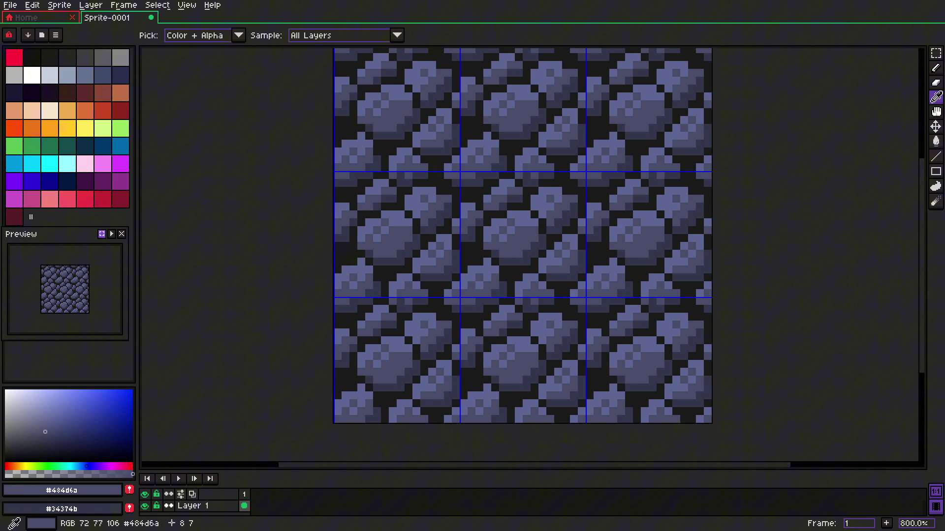
drag(525, 234, 511, 249)
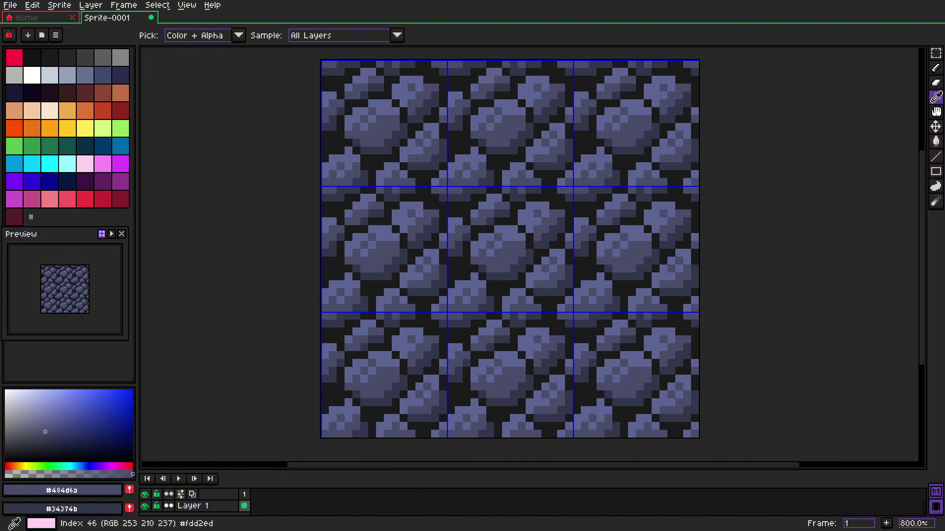
Choose the dark teal palette colour and adjust it to hue 171, saturation 60 and lightness 20
click(67, 146)
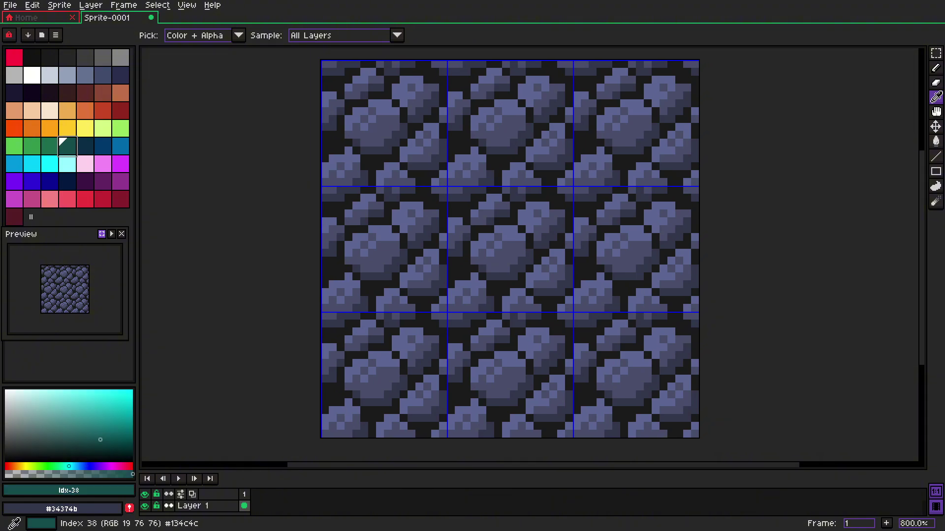
click(69, 490)
click(51, 411)
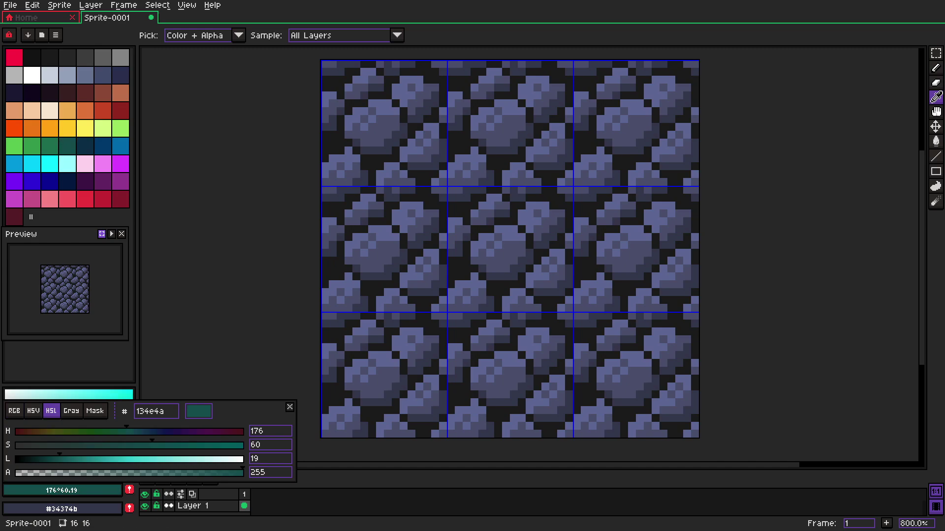
drag(459, 268, 441, 251)
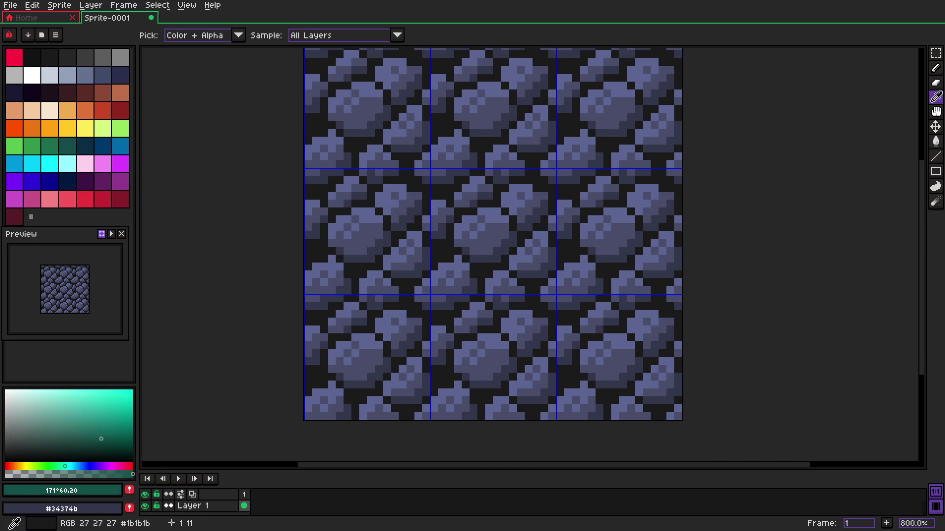
Paint a small green moss patch in the dark joint left of the central stone
scroll(441, 251, up, 1)
key(b)
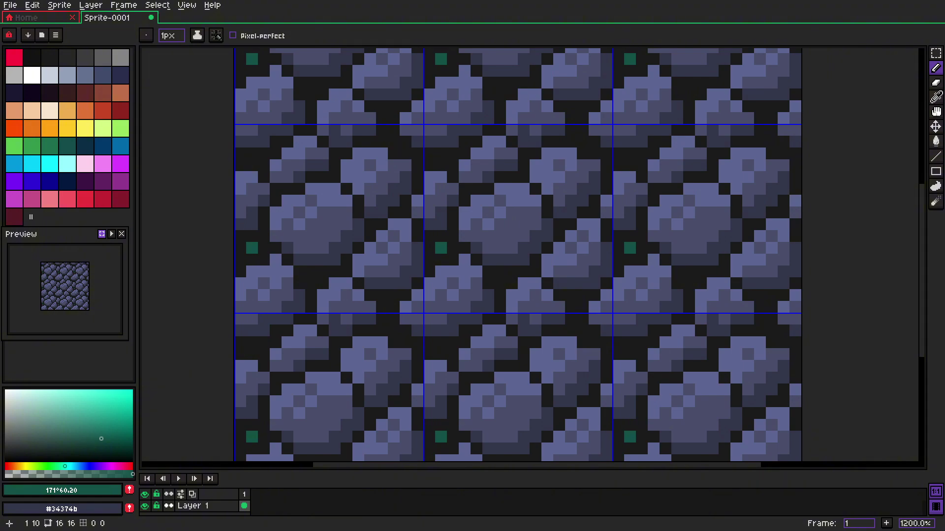
mouse_move(442, 249)
mouse_down()
mouse_move(453, 248)
mouse_move(429, 236)
mouse_move(441, 225)
mouse_up()
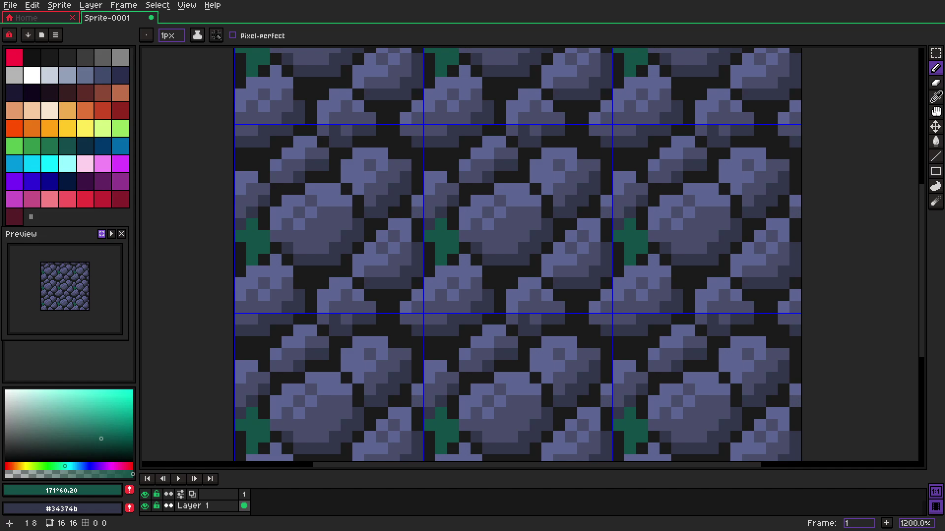
scroll(521, 294, down, 1)
drag(518, 278, 507, 290)
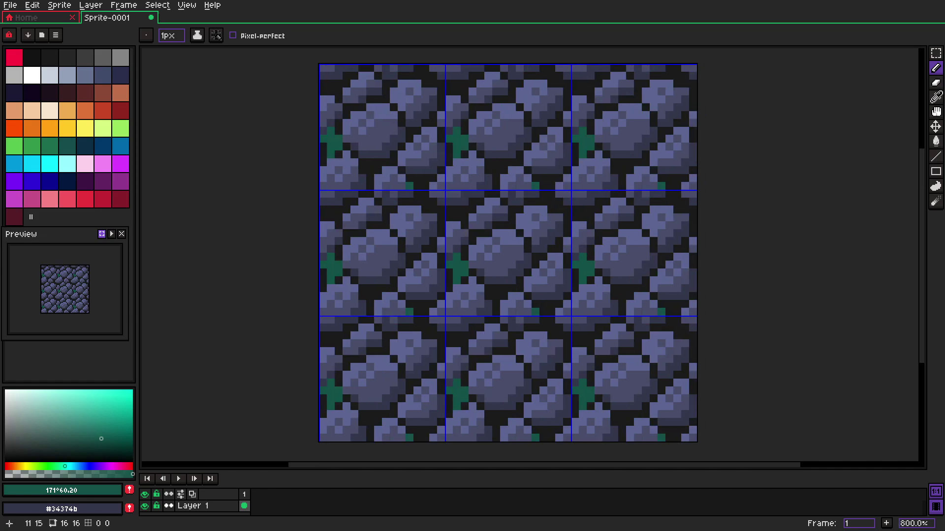
scroll(567, 217, up, 1)
mouse_move(564, 219)
mouse_down()
mouse_move(564, 230)
mouse_move(576, 207)
mouse_up()
mouse_move(564, 206)
mouse_down()
mouse_move(587, 207)
mouse_move(587, 218)
mouse_up()
key(ctrl+z)
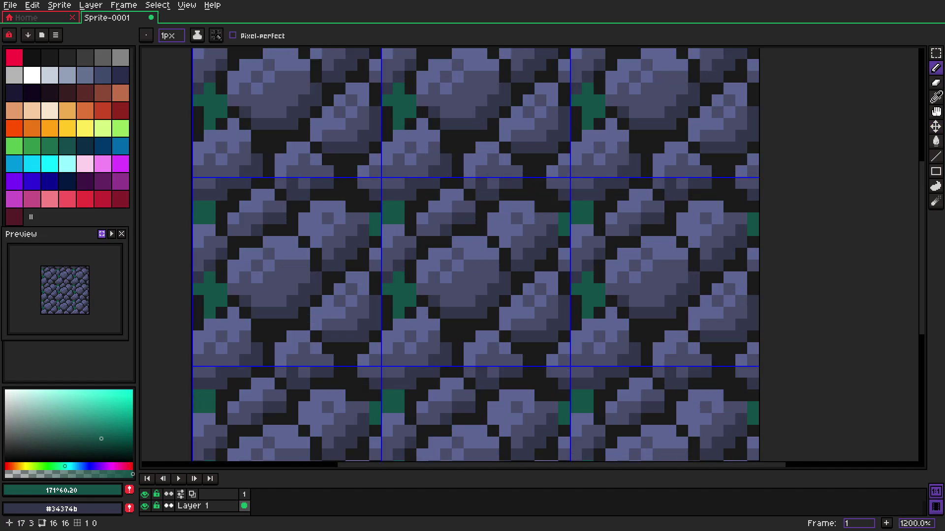
scroll(477, 220, down, 1)
scroll(473, 201, up, 1)
key(v)
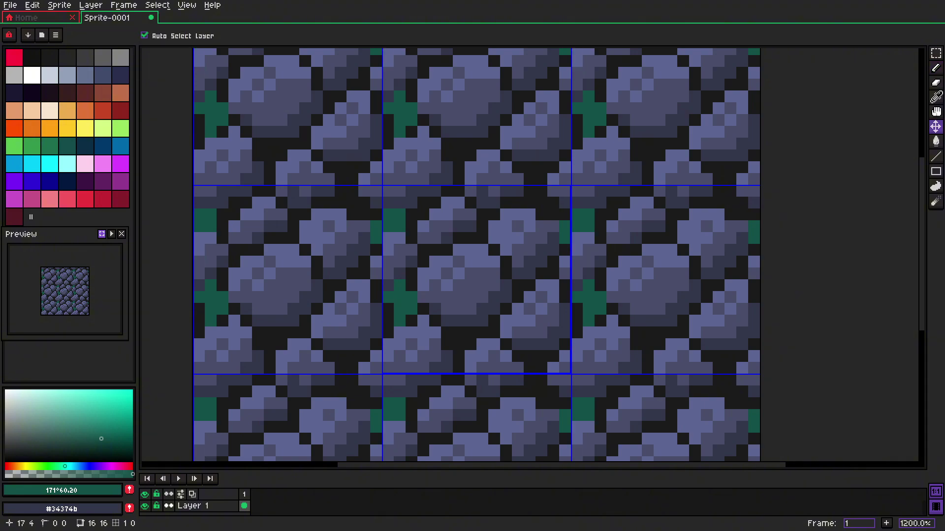
key(ctrl+z)
key(ctrl+z)
key(ctrl+z)
key(ctrl+z)
key(ctrl+z)
Paint a second green moss patch in the dark joint above the upper-right stone
key(b)
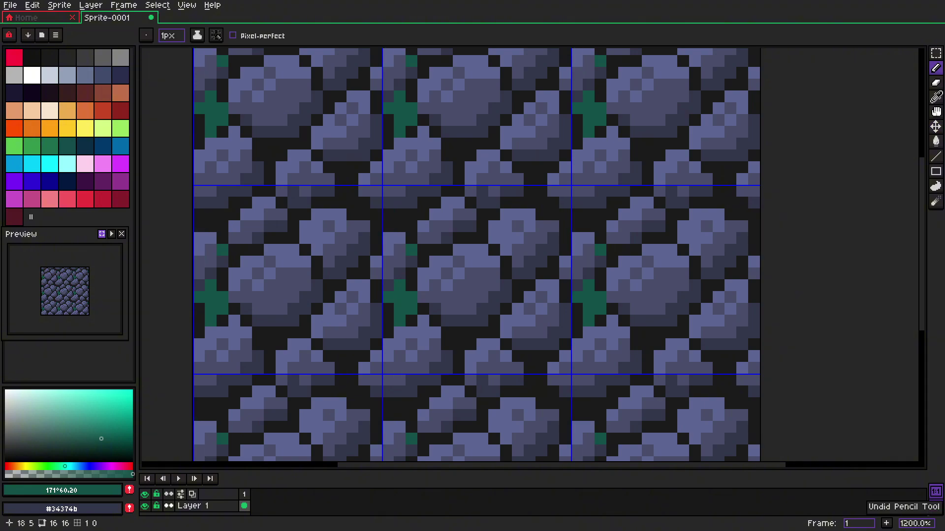
click(589, 239)
mouse_move(541, 203)
mouse_down()
mouse_move(554, 203)
mouse_move(541, 214)
mouse_move(530, 204)
mouse_up()
key(ctrl+z)
click(542, 192)
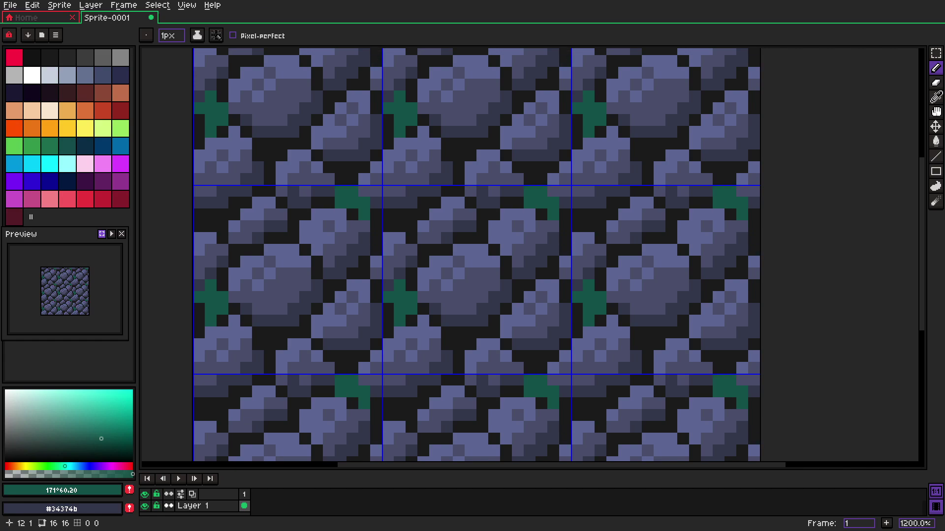
click(577, 86)
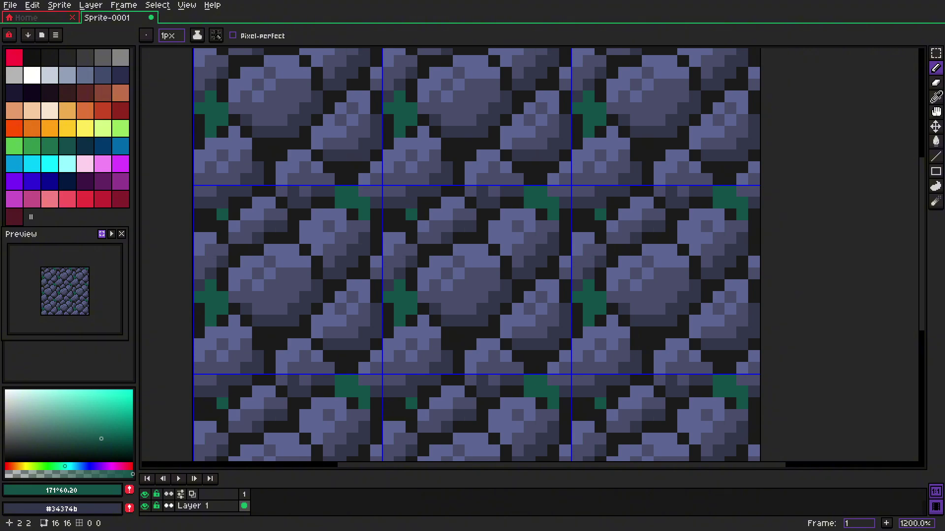
click(293, 73)
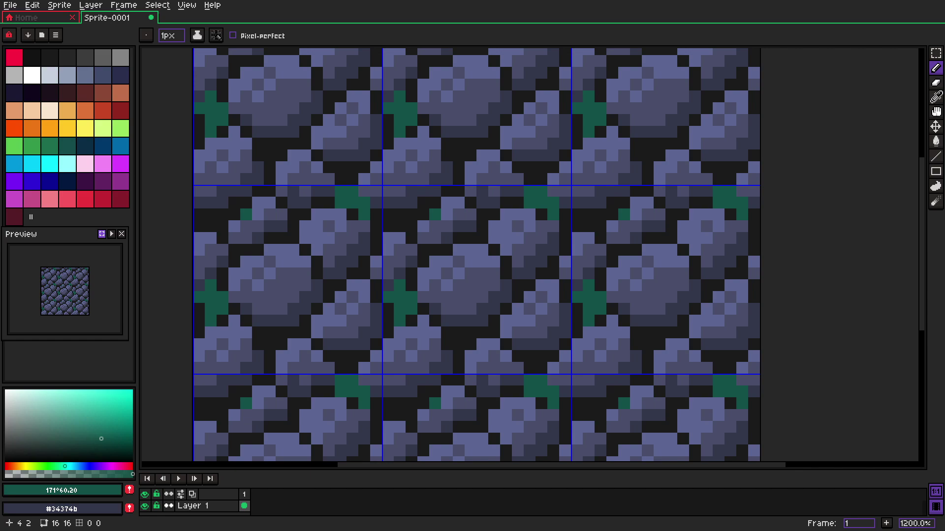
Add two diagonal moss pixels beside the bottom middle stone and trim the adjoining stone corners with the joint colour #1b1b1b
click(471, 156)
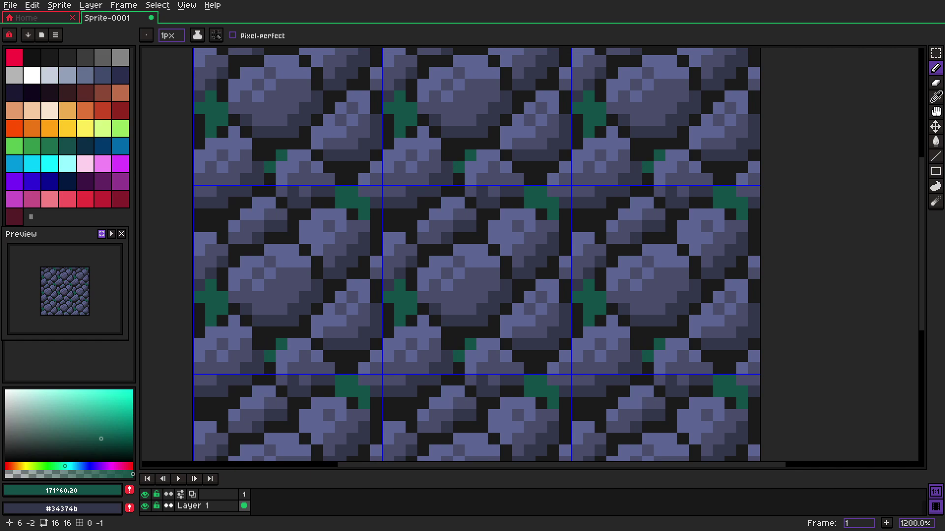
click(459, 168)
alt+click(459, 156)
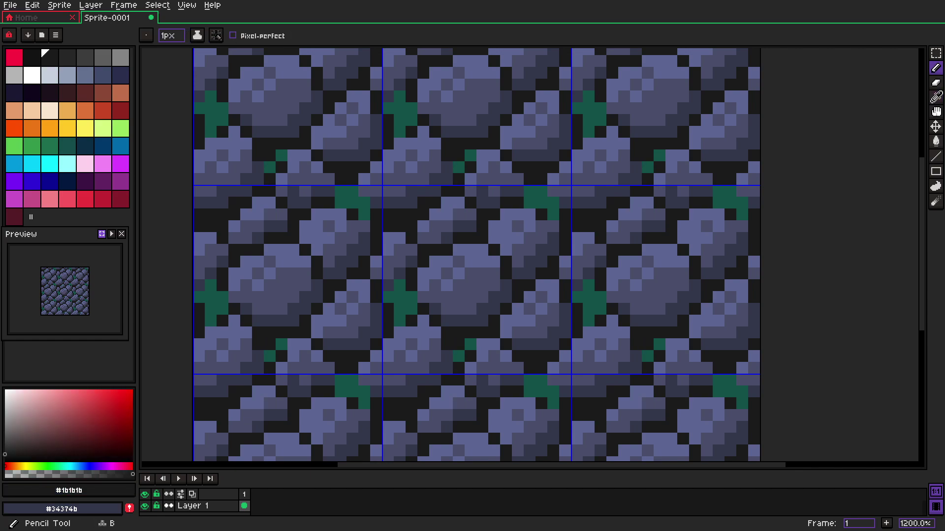
click(471, 168)
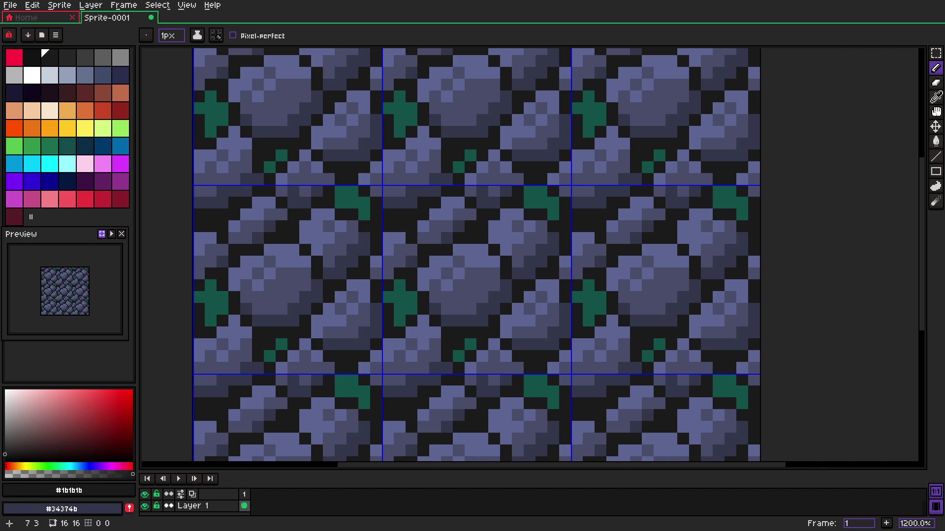
Sample the moss colour #145248, adjust it to hue 163, saturation 63, lightness 27, and highlight the left moss patch
key(i)
click(400, 303)
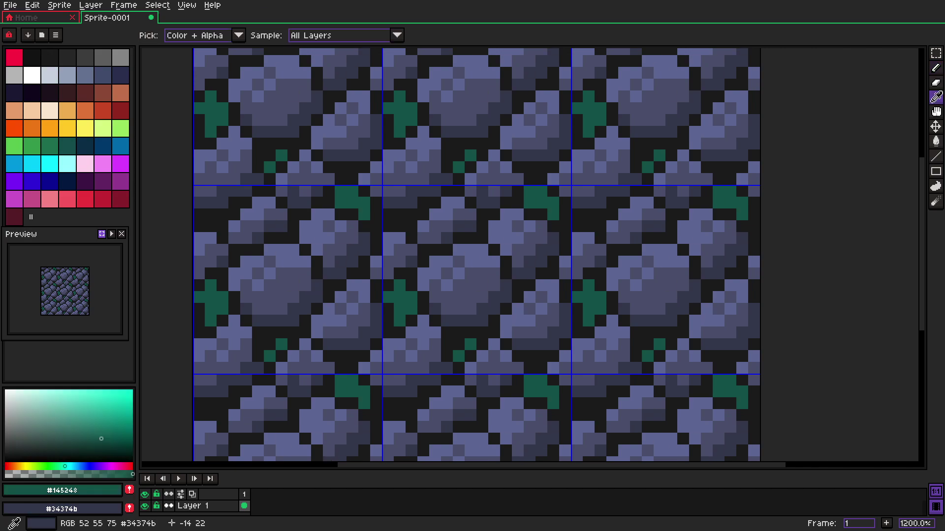
click(62, 491)
click(51, 411)
drag(62, 460, 78, 460)
key(b)
mouse_move(399, 298)
mouse_down()
mouse_move(400, 286)
mouse_move(411, 298)
mouse_up()
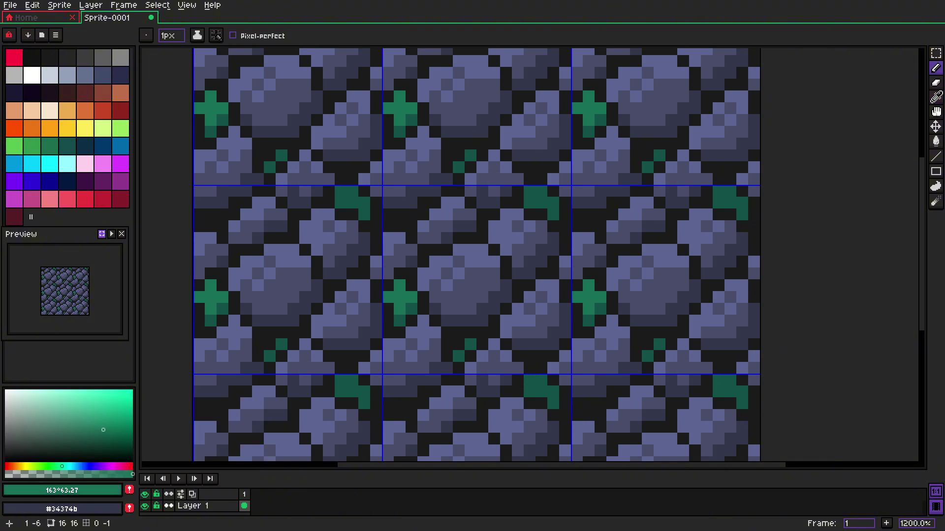
Adjust the green to hue 156, saturation 63, lightness 26 and highlight the upper-right moss patch and the two diagonal moss pixels
click(62, 491)
key(Escape)
mouse_move(530, 191)
mouse_down()
mouse_move(554, 203)
mouse_move(553, 214)
mouse_up()
drag(471, 155, 459, 168)
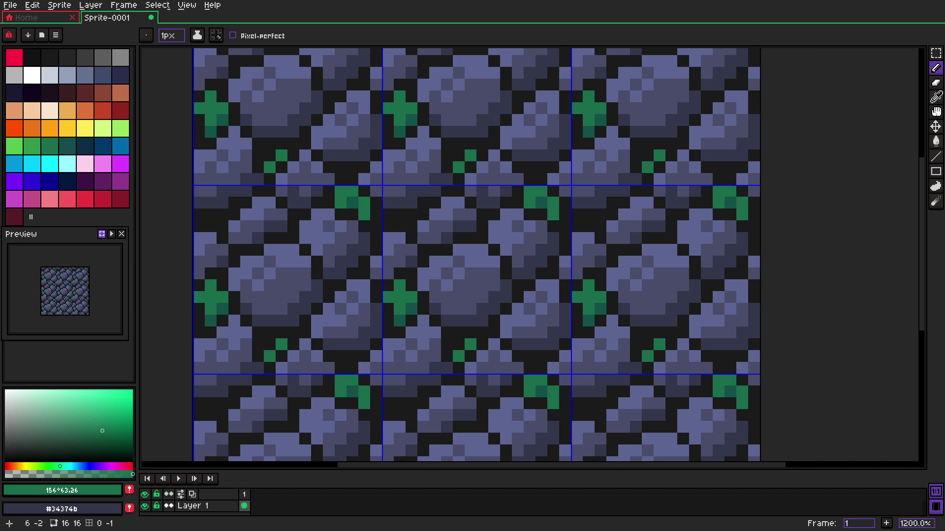
Sample the dark joint colour #1b1b1b and raise its lightness to 13
scroll(454, 255, down, 5)
scroll(455, 255, up, 1)
scroll(454, 254, up, 1)
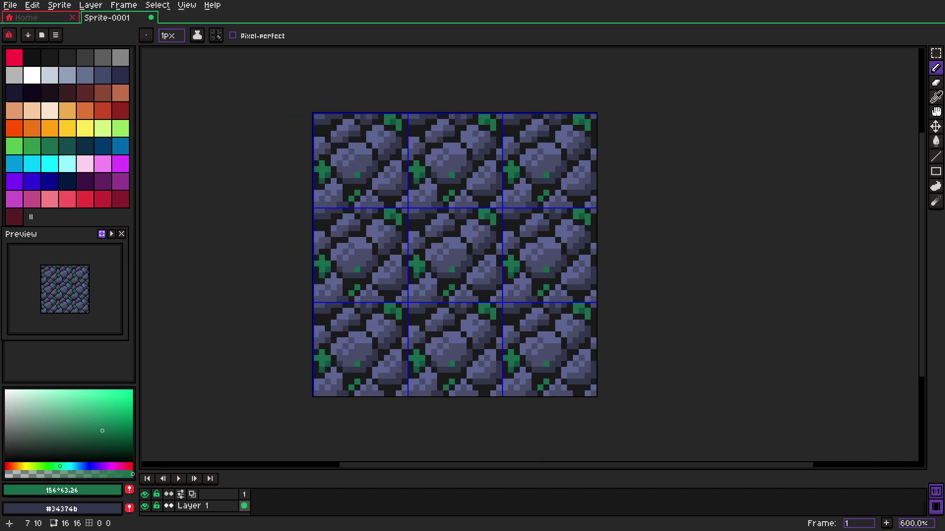
scroll(451, 270, up, 3)
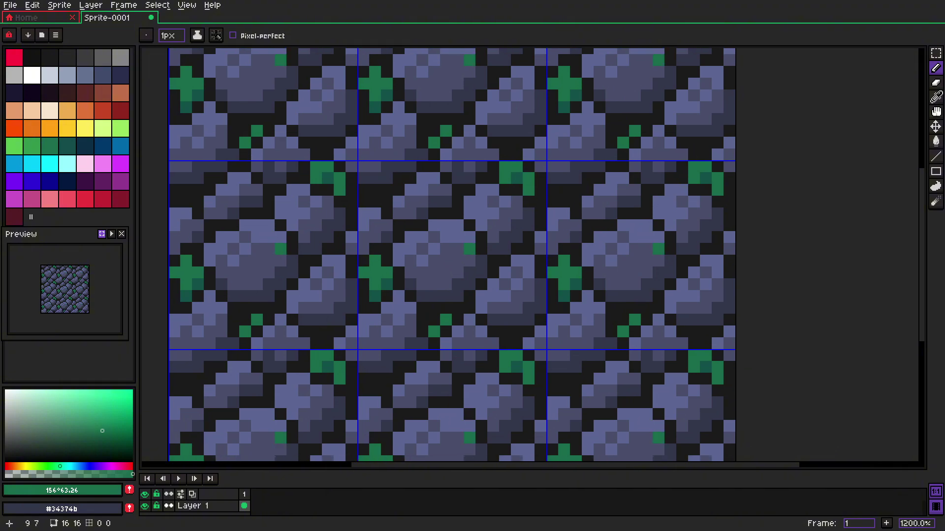
key(i)
click(426, 315)
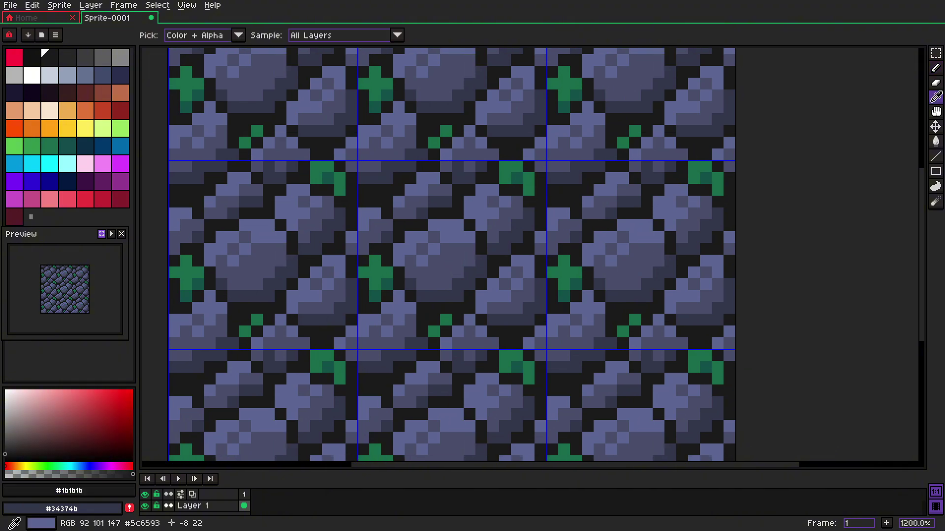
click(62, 491)
click(52, 411)
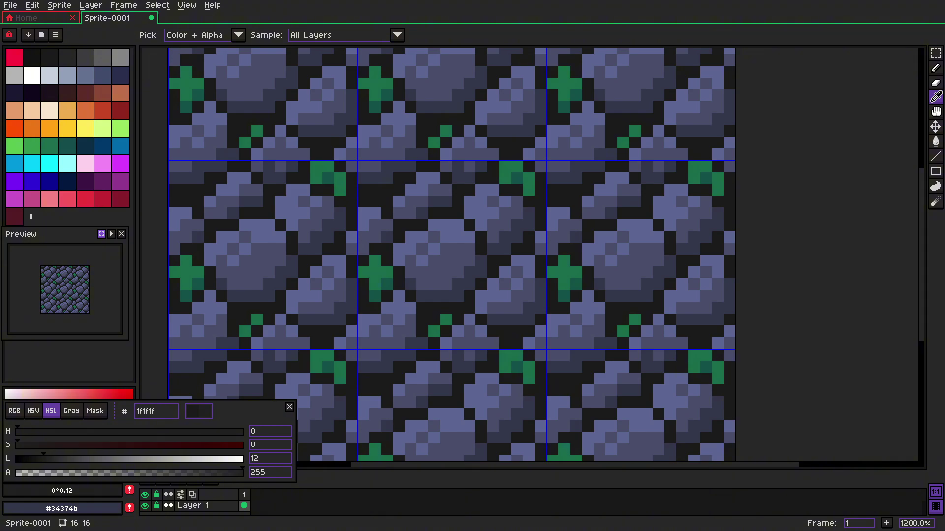
key(b)
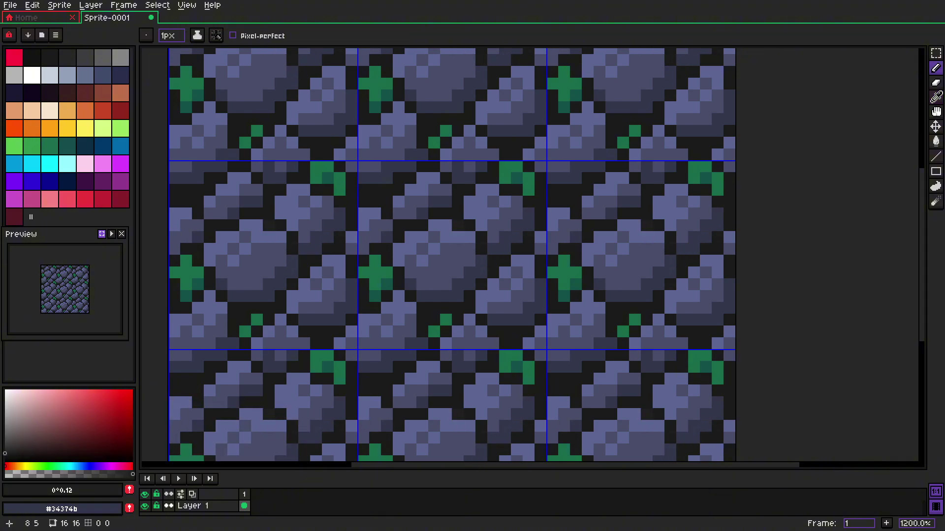
click(62, 490)
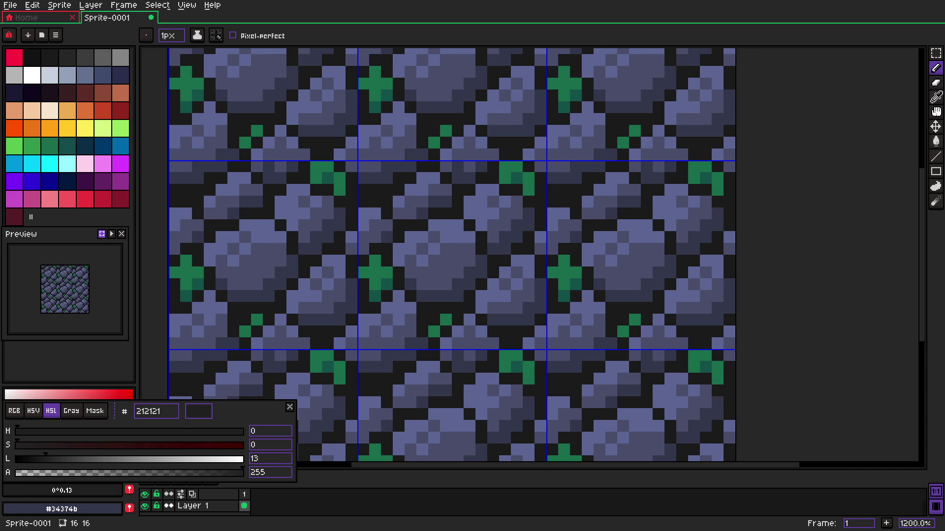
key(Escape)
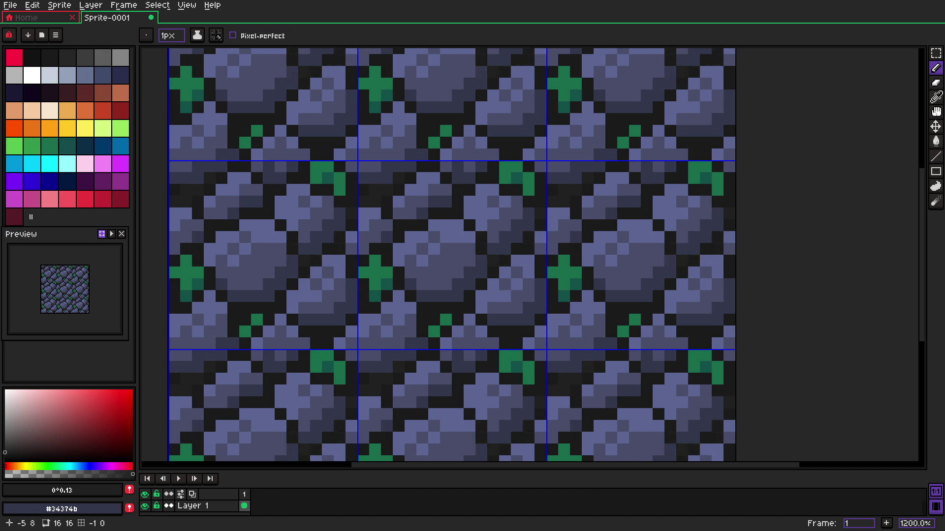
Paint scattered slightly lighter pixels into the dark joints between the stones
drag(268, 214, 269, 201)
drag(553, 108, 549, 118)
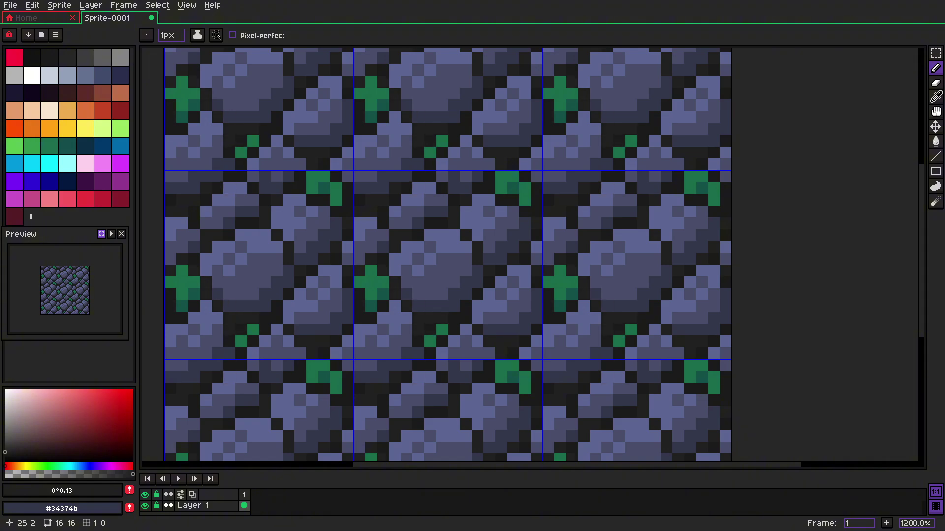
scroll(512, 230, down, 3)
scroll(487, 248, up, 3)
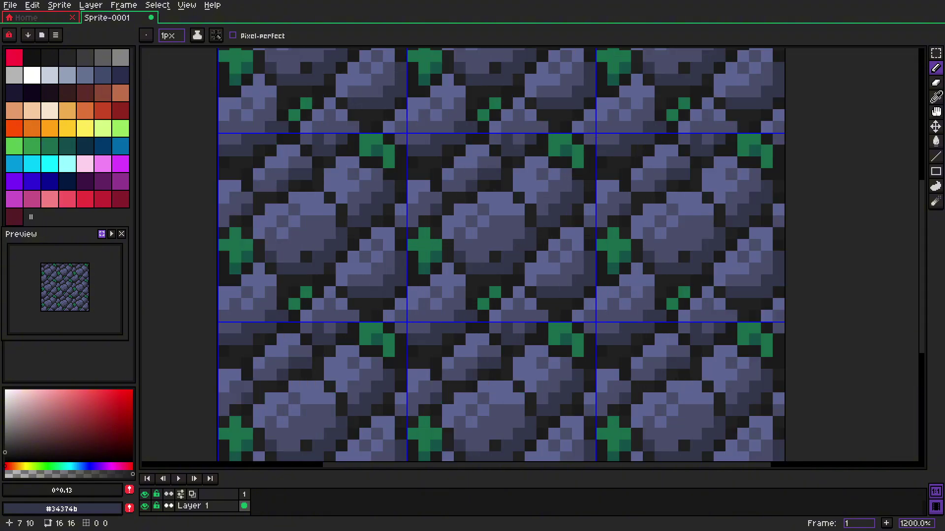
Replace the stone highlight colour #5c6593 with hue 230, saturation 23, lightness 51 across the tile
key(i)
right_click(495, 210)
click(69, 509)
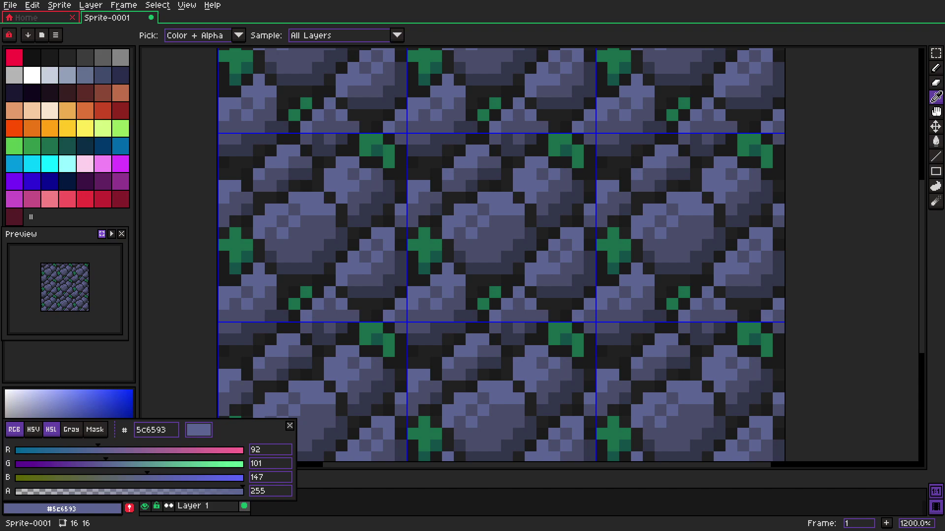
click(51, 430)
click(132, 478)
click(496, 210)
key(shift+r)
key(Return)
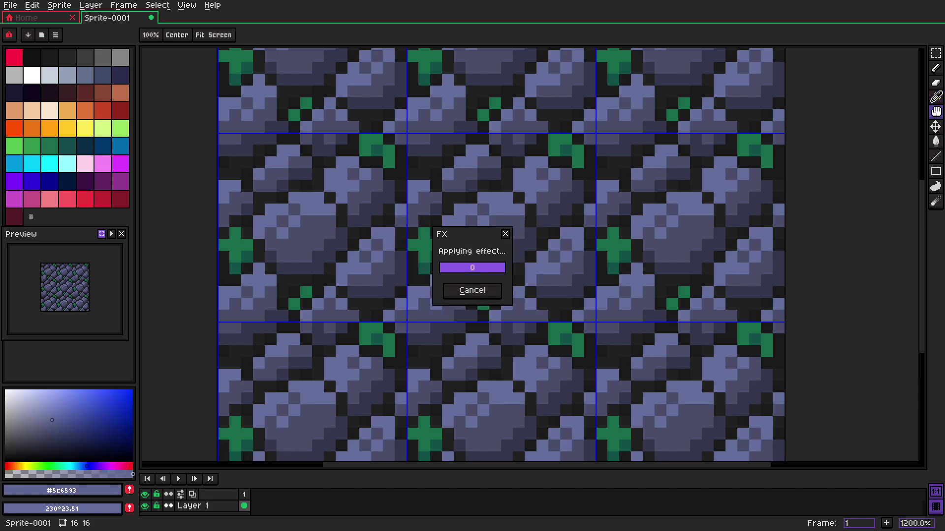
Desaturate the stone highlight colour by replacing #656f9f with #6c7399 at hue 230, saturation 18, lightness 51
click(496, 210)
click(69, 490)
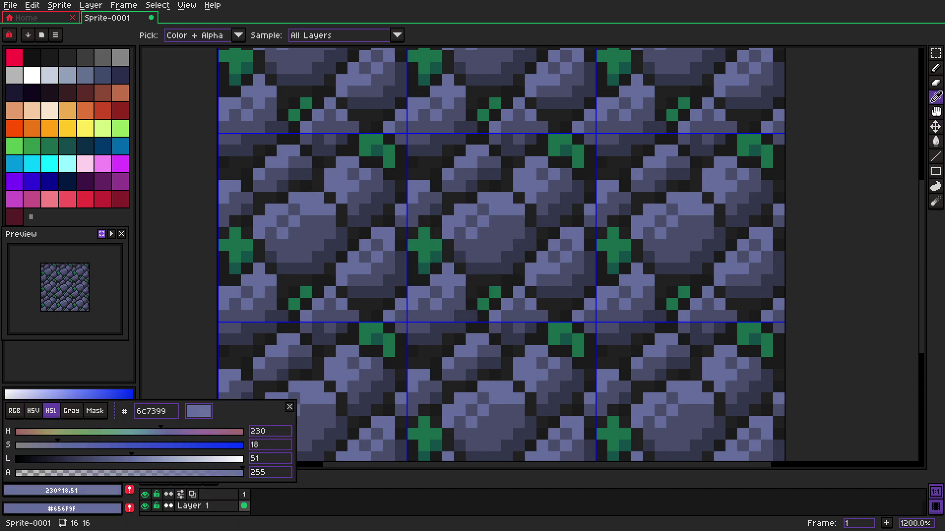
key(b)
key(i)
key(x)
key(b)
key(shift+r)
key(Return)
Sample the stone mid-tone #484d6a as the background colour and adjust it to hue 231, saturation 15, lightness 38
key(i)
right_click(496, 234)
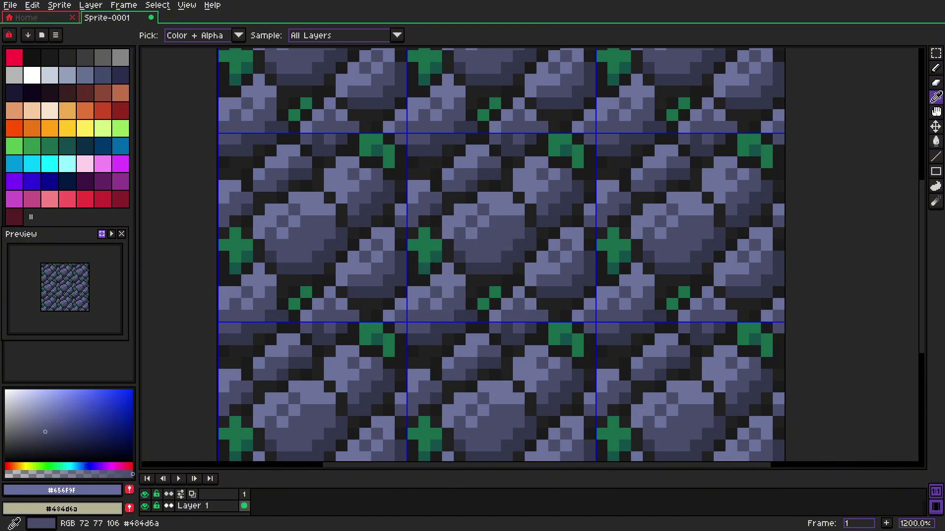
click(62, 509)
drag(100, 478, 101, 478)
key(shift+r)
key(Return)
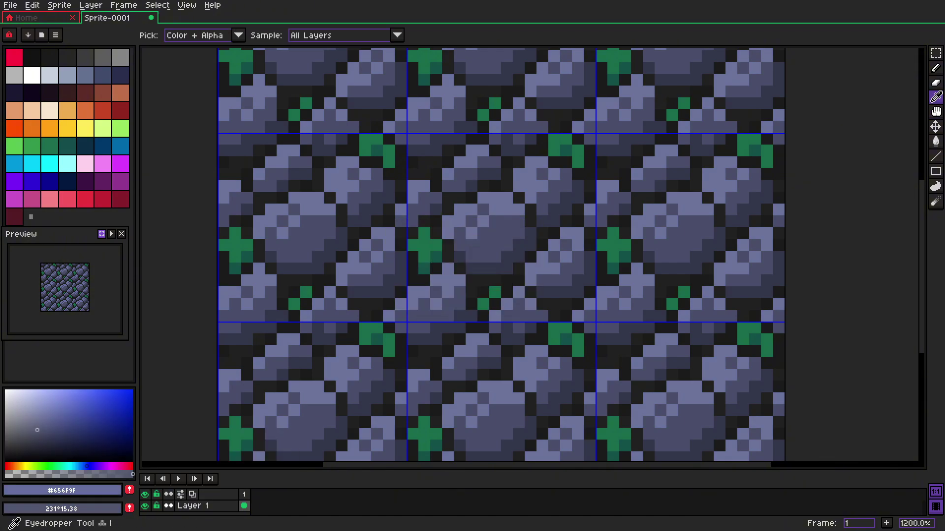
Replace the stone mid-tone #484d6a with #52576f across the tile
key(b)
right_click(496, 244)
key(i)
click(507, 234)
key(shift+r)
key(Return)
Replace the stone shadow colour #34374b with a greyer tone at hue 232, saturation 14, lightness 26
drag(495, 245, 472, 248)
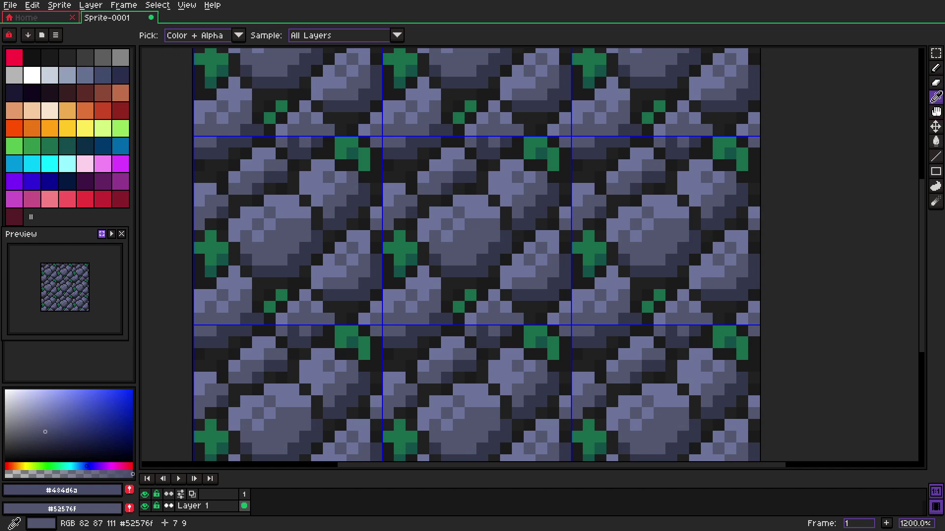
scroll(468, 252, down, 3)
scroll(464, 252, up, 4)
right_click(464, 286)
click(464, 257)
click(61, 509)
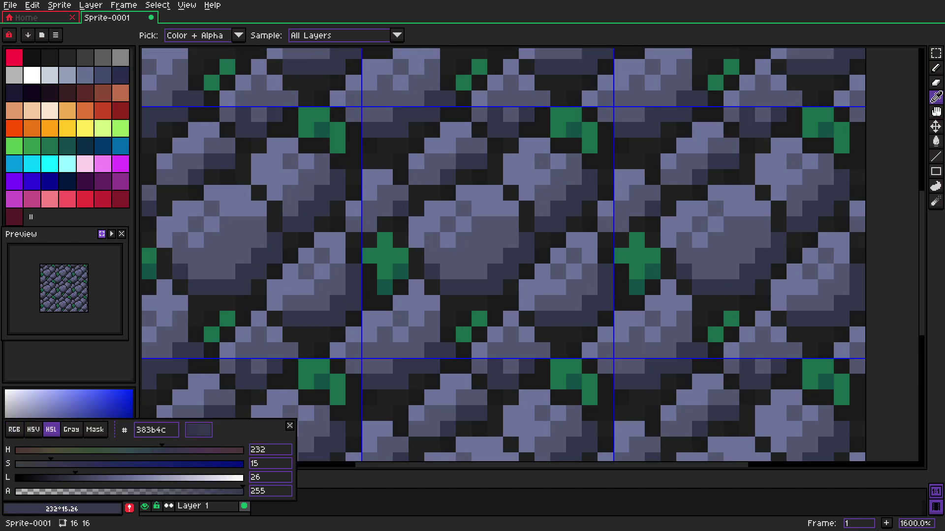
key(Escape)
key(shift+r)
key(Return)
scroll(503, 256, down, 1)
scroll(504, 256, up, 1)
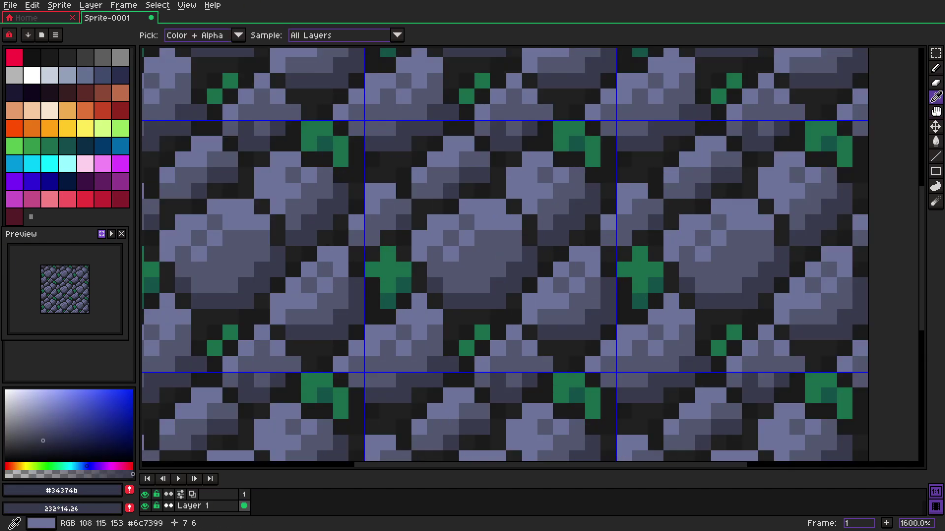
Darken the stone highlights by replacing #6c7399 with hue 231, saturation 18, lightness 48
right_click(483, 222)
click(62, 509)
drag(132, 478, 125, 478)
click(482, 223)
key(shift+r)
key(Return)
Replace the light moss green with the less saturated green #216349
scroll(494, 263, down, 3)
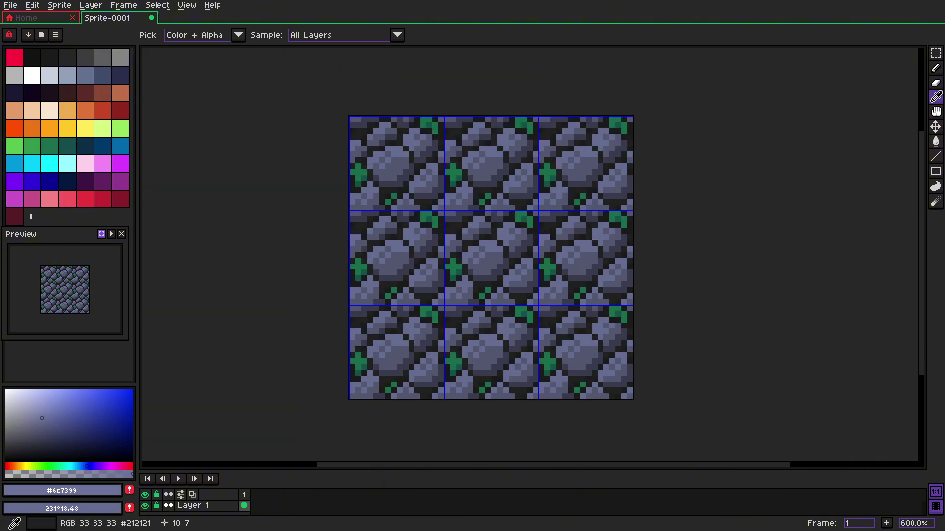
scroll(502, 256, up, 2)
drag(493, 284, 480, 261)
right_click(413, 261)
click(62, 509)
click(51, 430)
drag(141, 463, 127, 464)
click(411, 266)
key(shift+r)
key(Return)
Replace the dark moss colour #145248 with hue 170, saturation 49, lightness 20
right_click(409, 284)
click(409, 284)
click(61, 509)
scroll(506, 263, down, 3)
scroll(506, 263, up, 2)
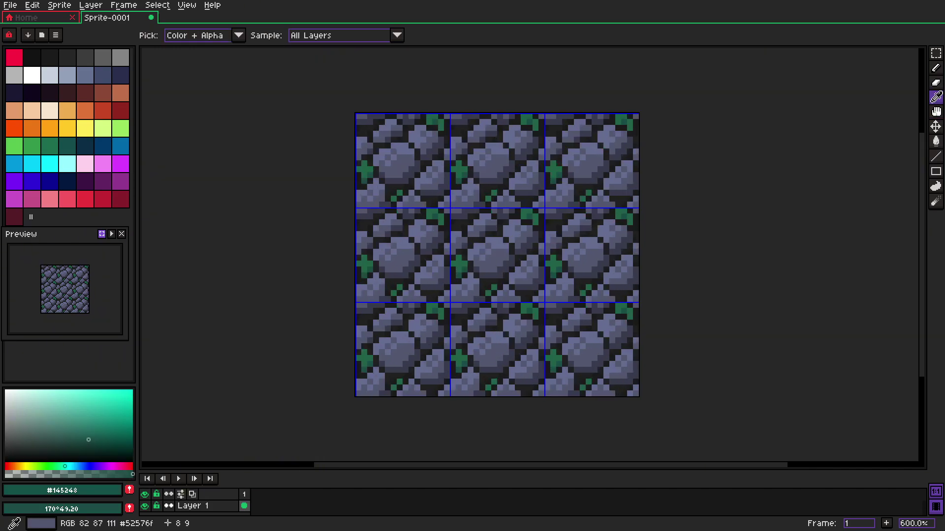
scroll(505, 263, up, 2)
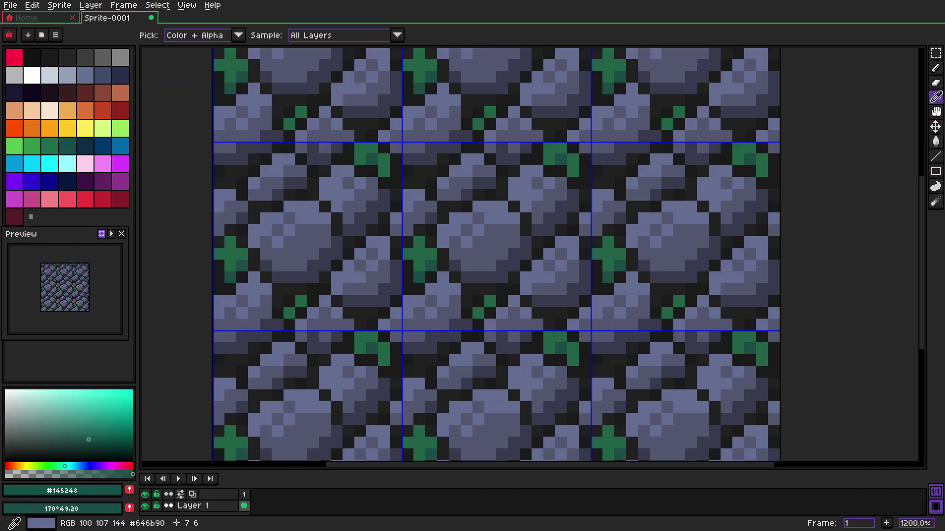
Sample the stone highlight #646b90, raise its lightness to 56, and paint bright pixels on the central stone
click(491, 219)
click(61, 490)
click(51, 411)
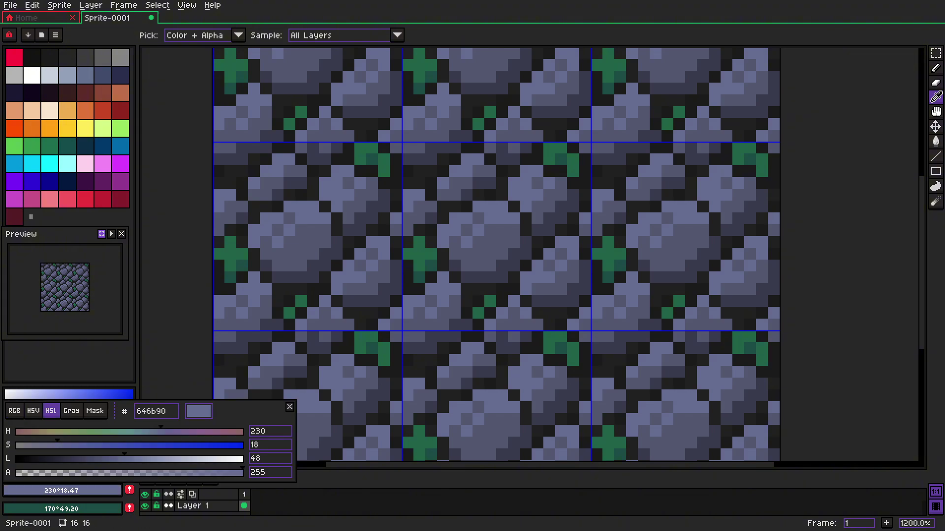
drag(130, 460, 136, 459)
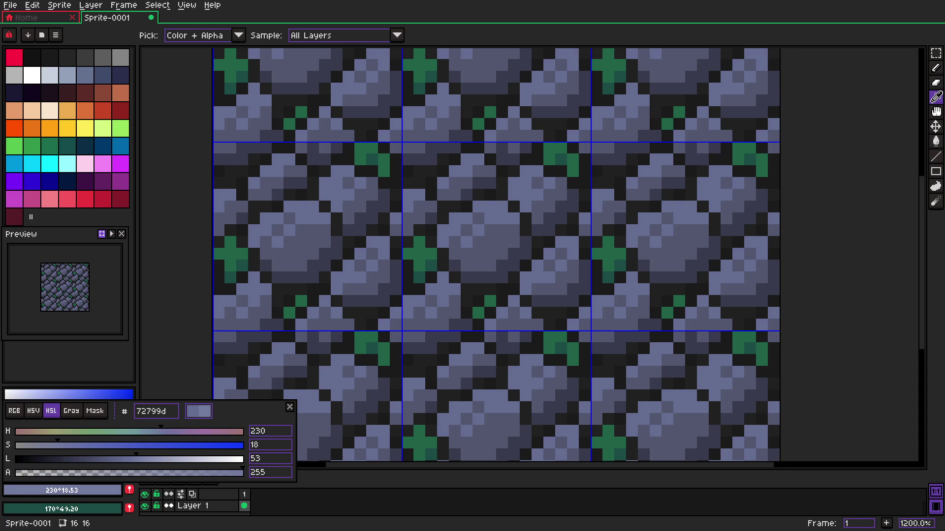
key(Escape)
key(b)
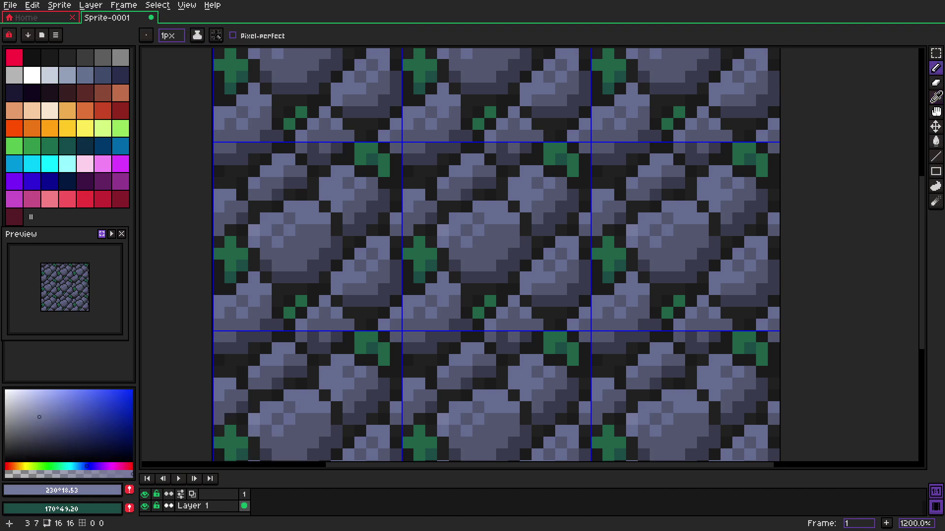
click(62, 491)
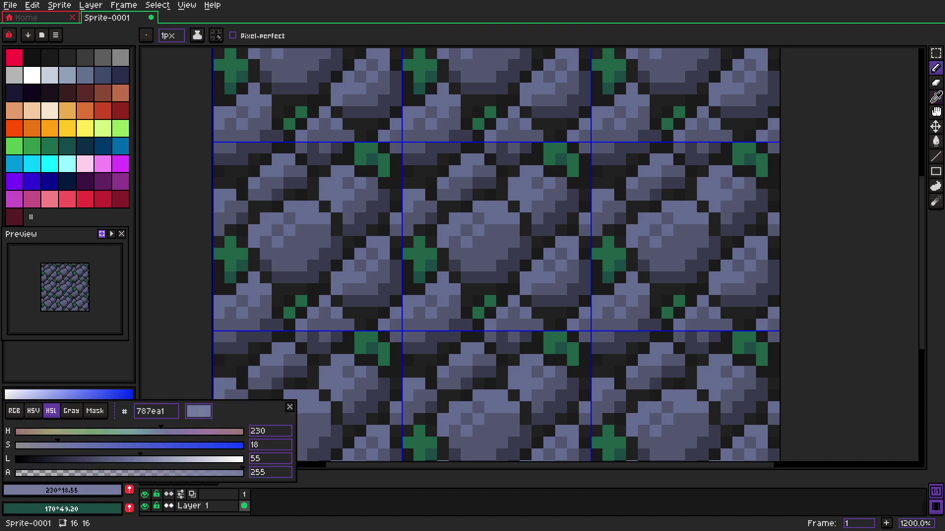
key(Escape)
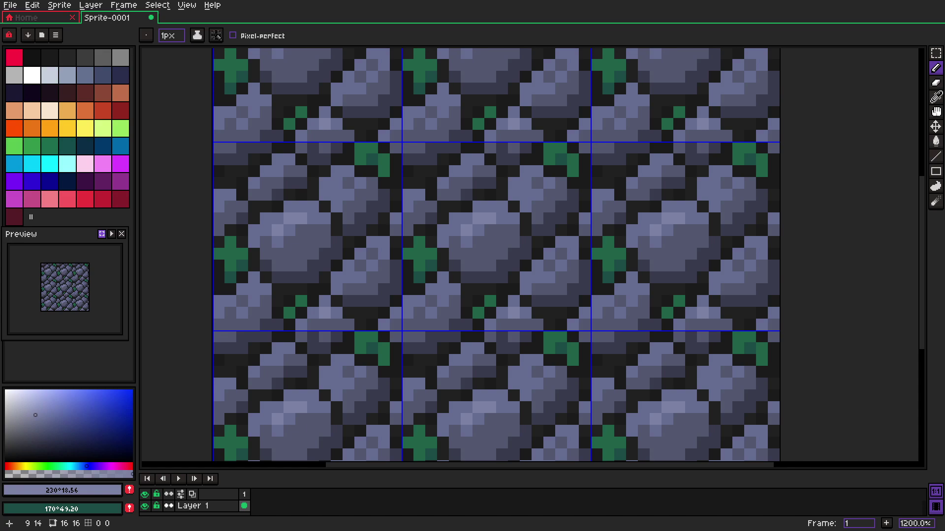
Undo the highlight on the bottom middle stone and paint bright pixels on the upper-right, lower-right and lower-left stones
key(ctrl+z)
click(538, 183)
scroll(492, 125, up, 1)
click(419, 137)
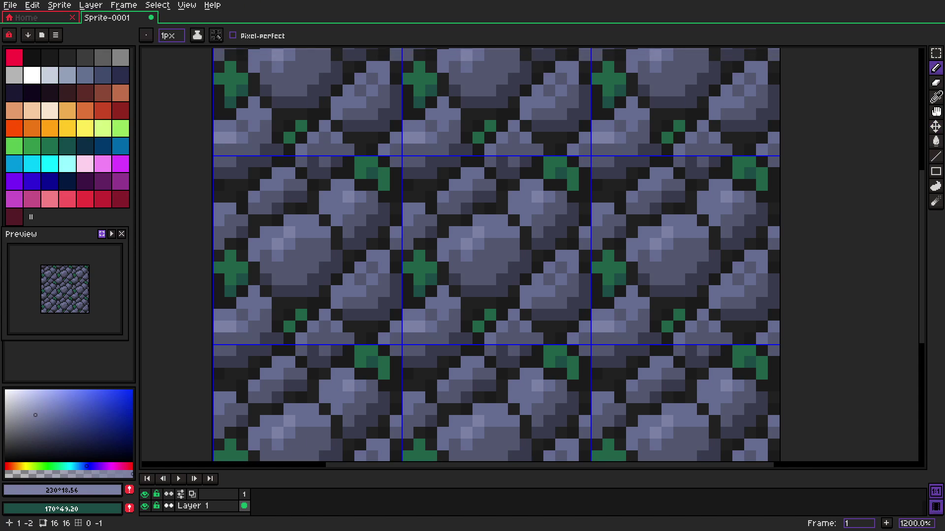
scroll(313, 173, down, 4)
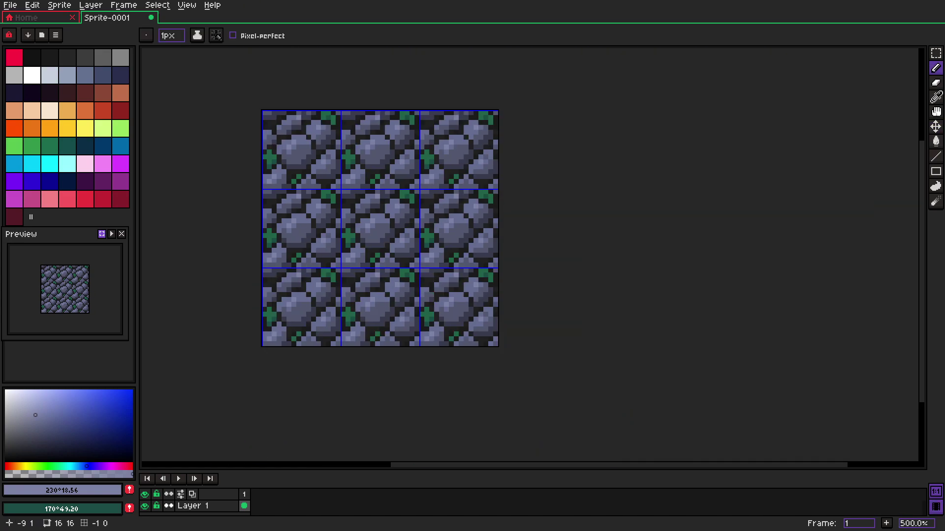
scroll(376, 235, down, 3)
scroll(376, 236, up, 7)
Turn off tiled mode so that only the single tile is displayed
key(i)
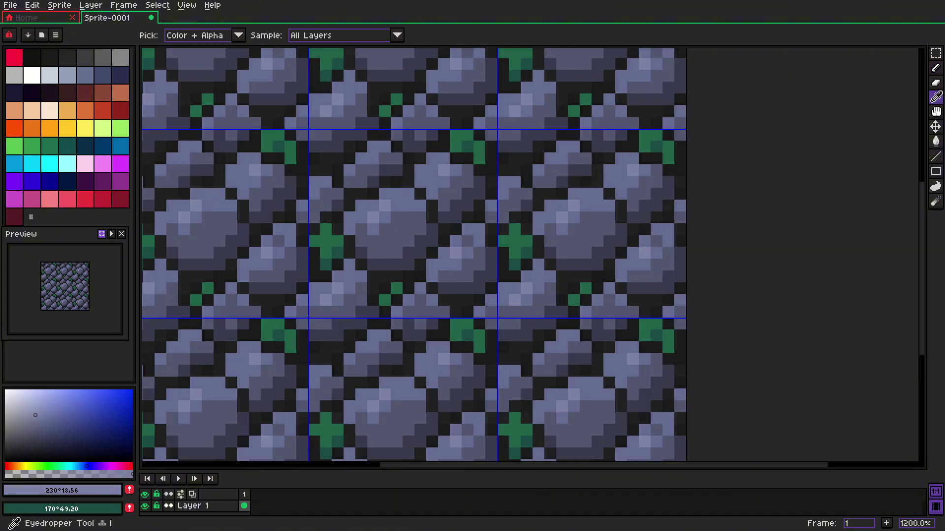
scroll(376, 221, down, 6)
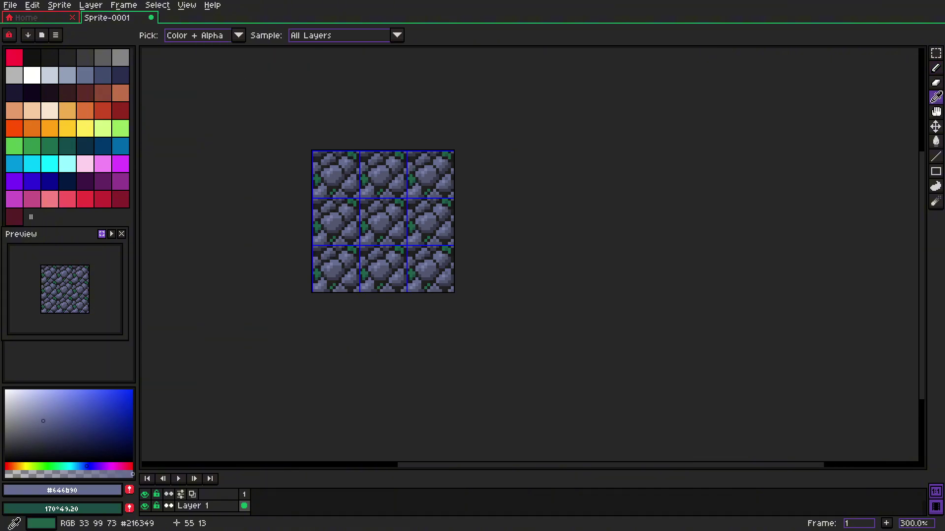
drag(376, 220, 416, 236)
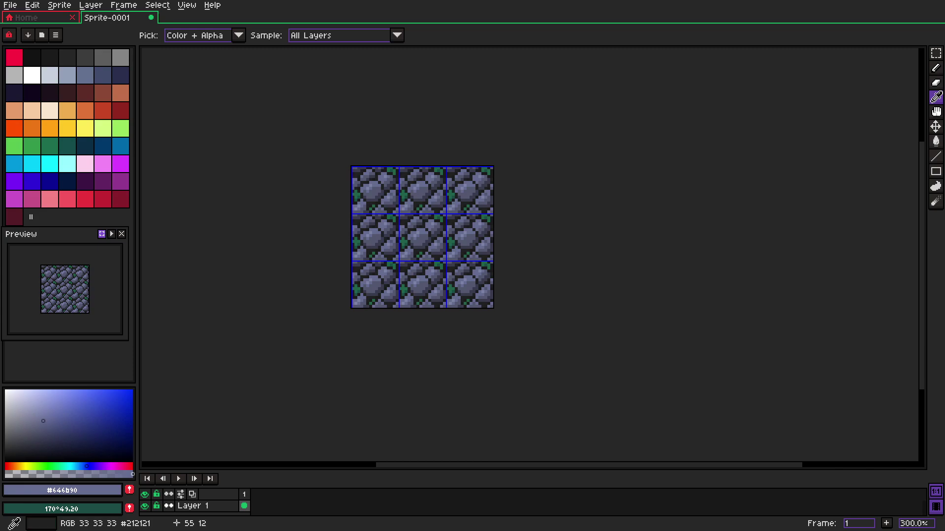
click(187, 5)
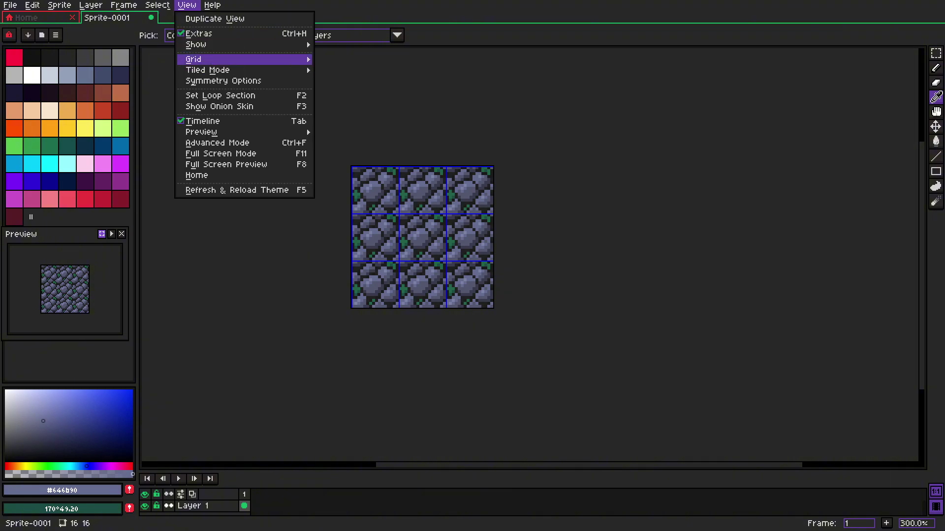
mouse_move(208, 70)
click(340, 71)
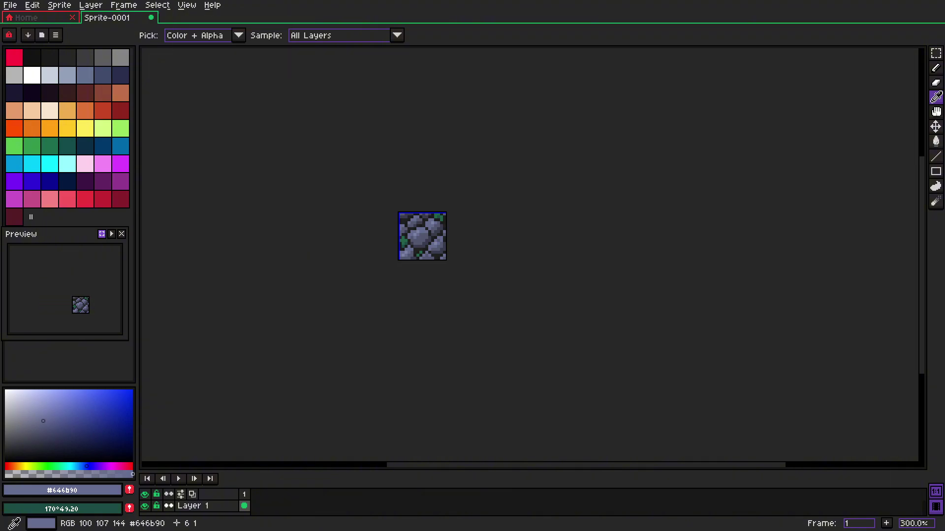
scroll(415, 221, up, 3)
drag(414, 220, 414, 191)
scroll(413, 190, up, 1)
drag(463, 224, 456, 214)
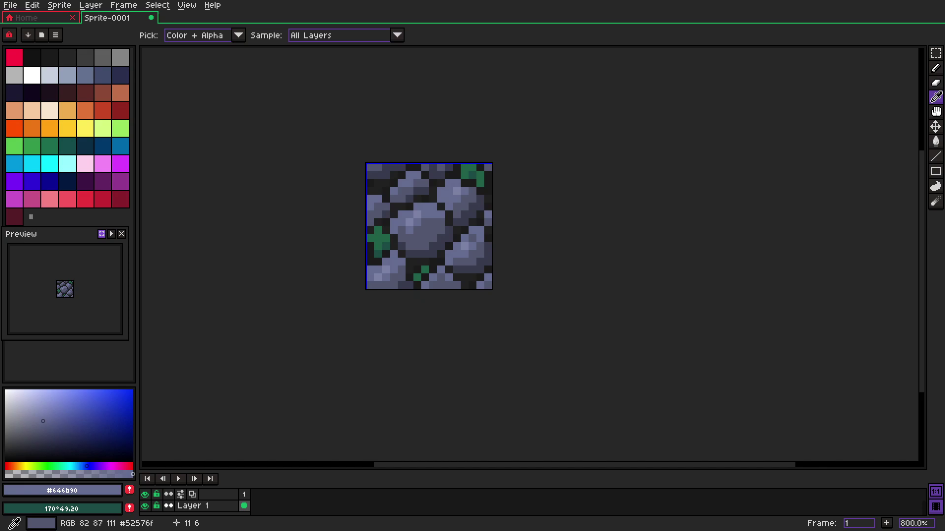